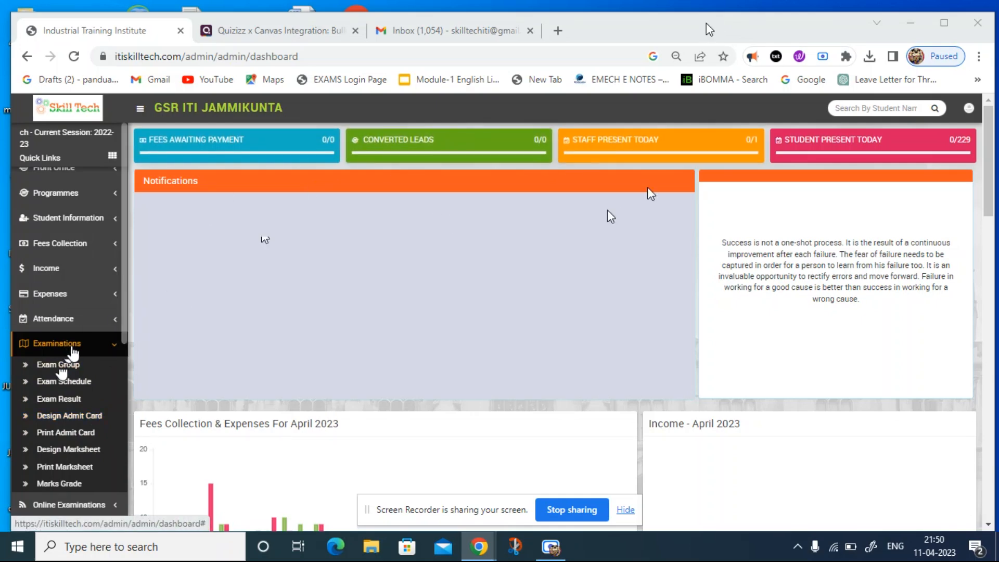
Start a new admit card design and name its template "Test Hallticket-2".
click(74, 425)
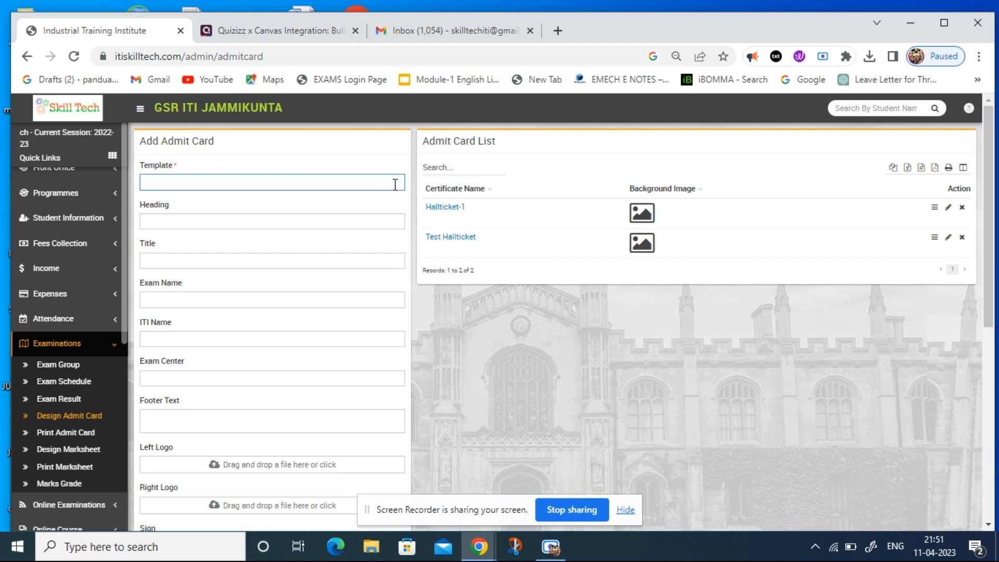
text(est)
text(Hallticket-2)
Set the admit card heading to "Department of Employment and Training".
click(373, 225)
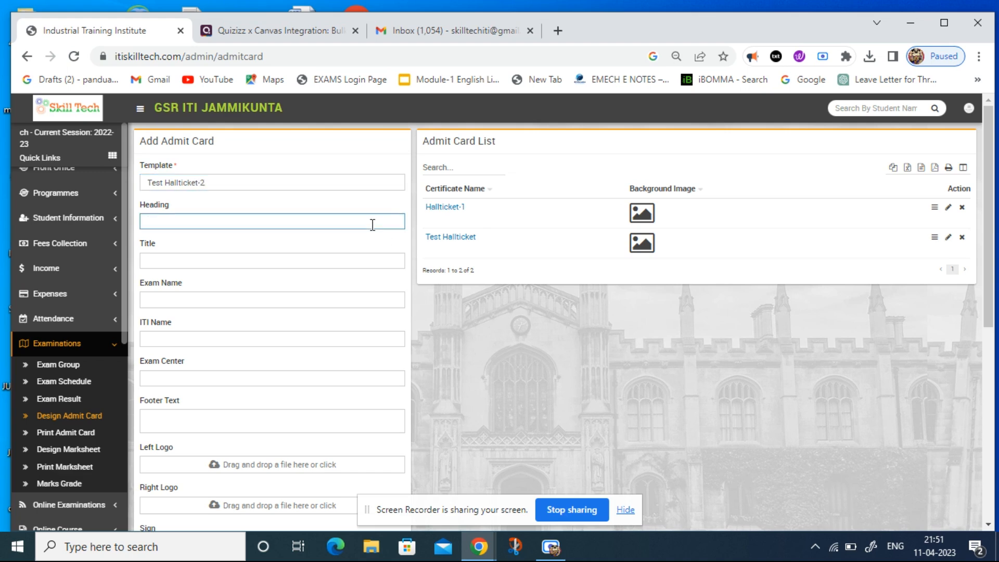
text(Department of Employment)
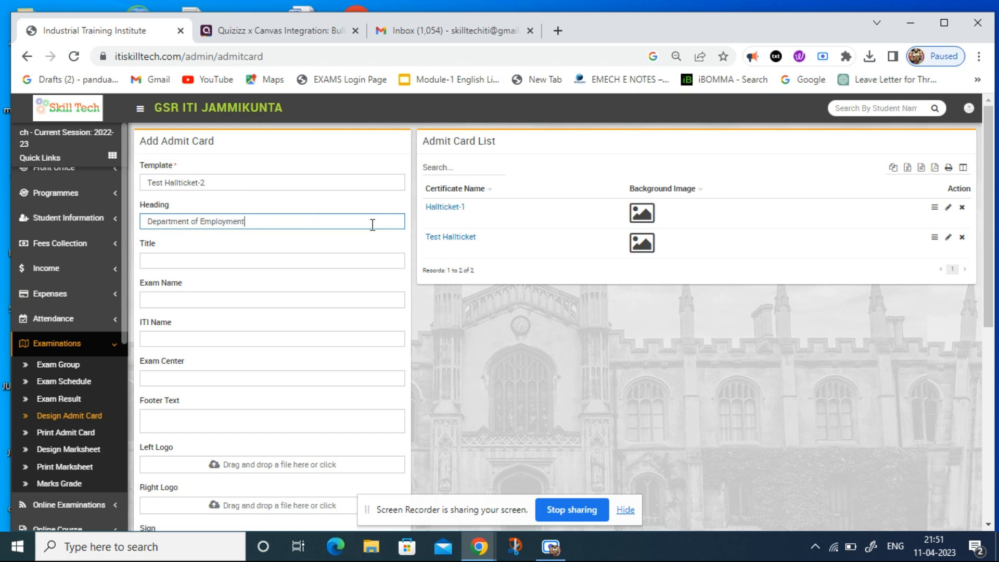
text( and Training)
Set the admit card title to "Craftsman Training Scheme".
click(346, 264)
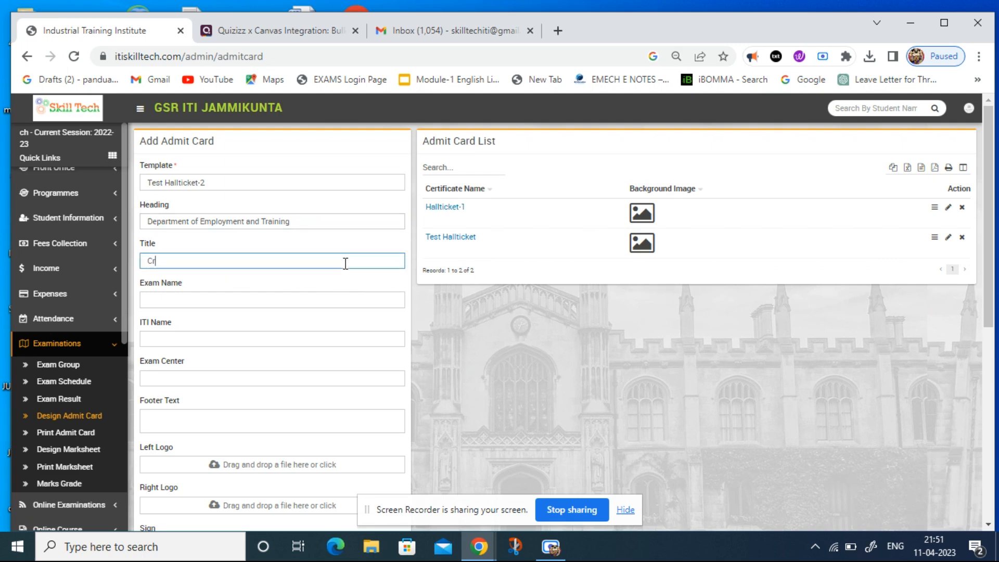
text(Craftsman Training Scheme)
Enter "Monthly Test" as the exam name and "GSR ITI Jammikunta" as the ITI name.
click(302, 299)
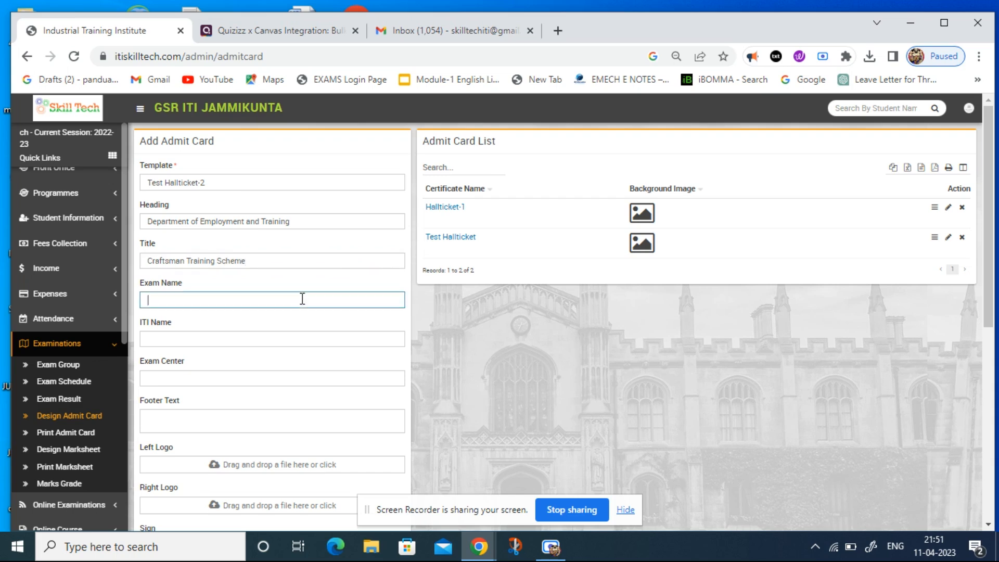
text(Monthly Test)
click(259, 342)
text(GSR ITI)
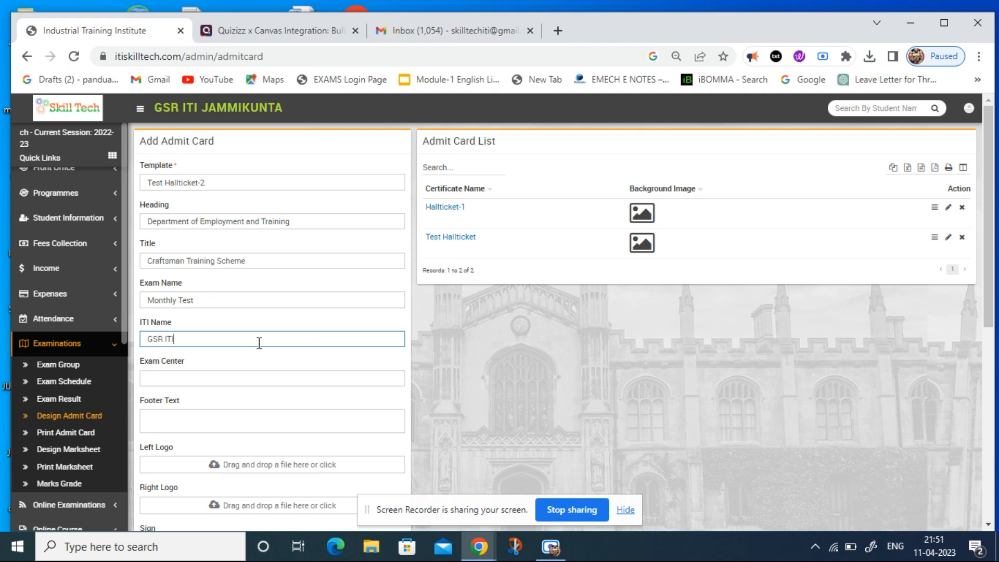
text( Jammikunta)
Enter "GSR ITI Jammikunta" as the exam center and leave the footer text empty.
click(237, 380)
text(GSR ITI Jamm)
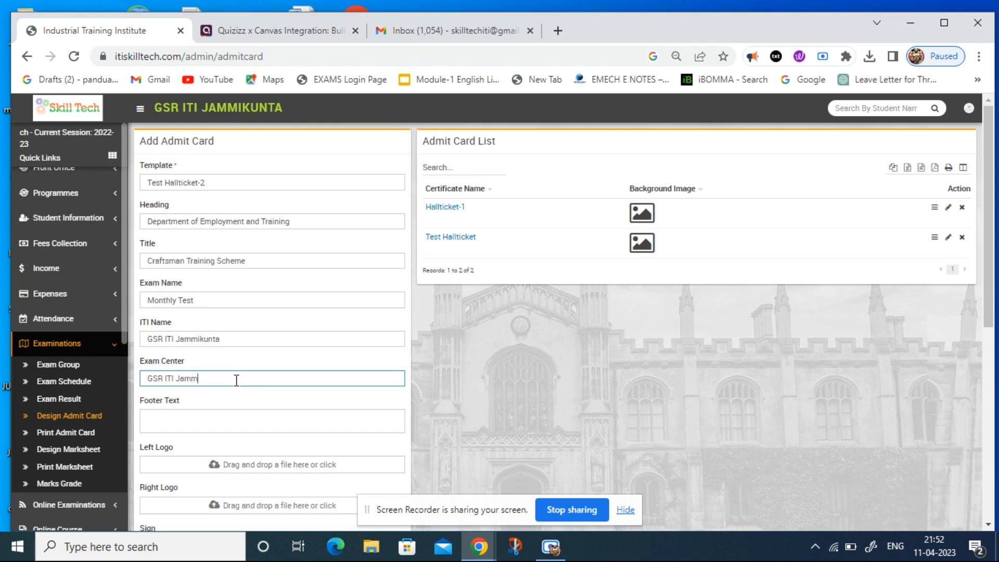
text(ikunta)
click(229, 415)
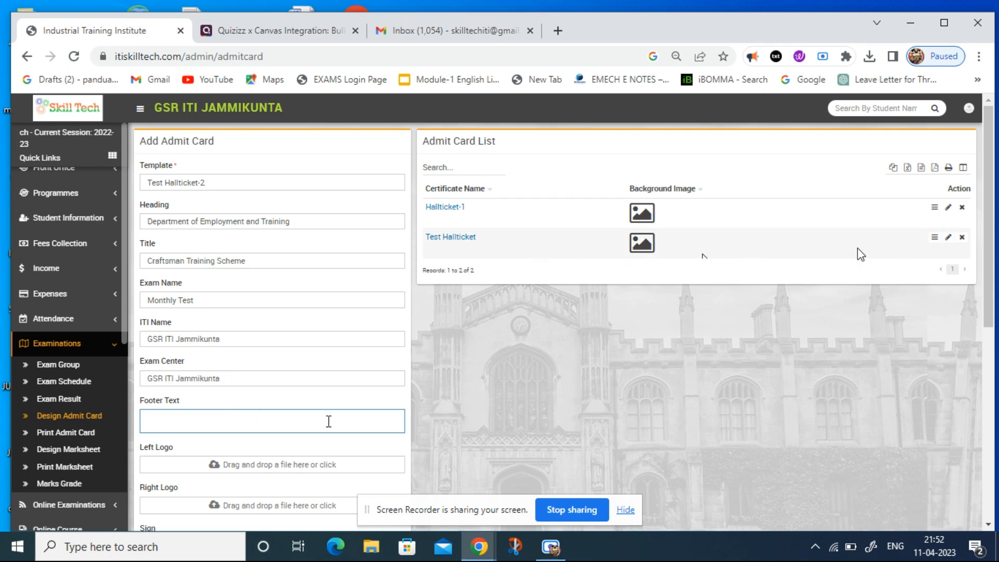
Upload "ITI Logo Image-04" from the Desktop as the left logo and "skillindia logo" as the right logo.
drag(989, 241, 989, 306)
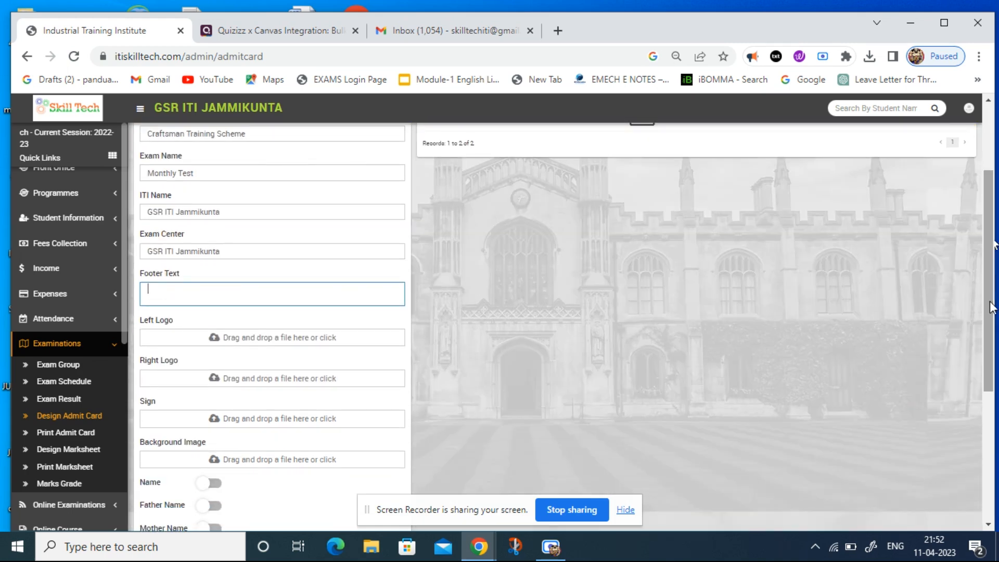
click(296, 339)
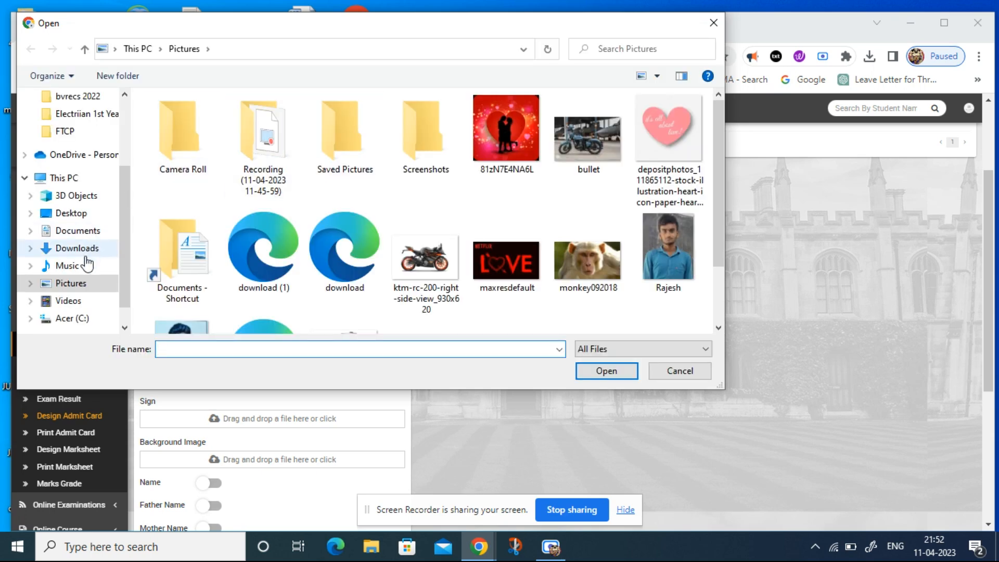
click(77, 288)
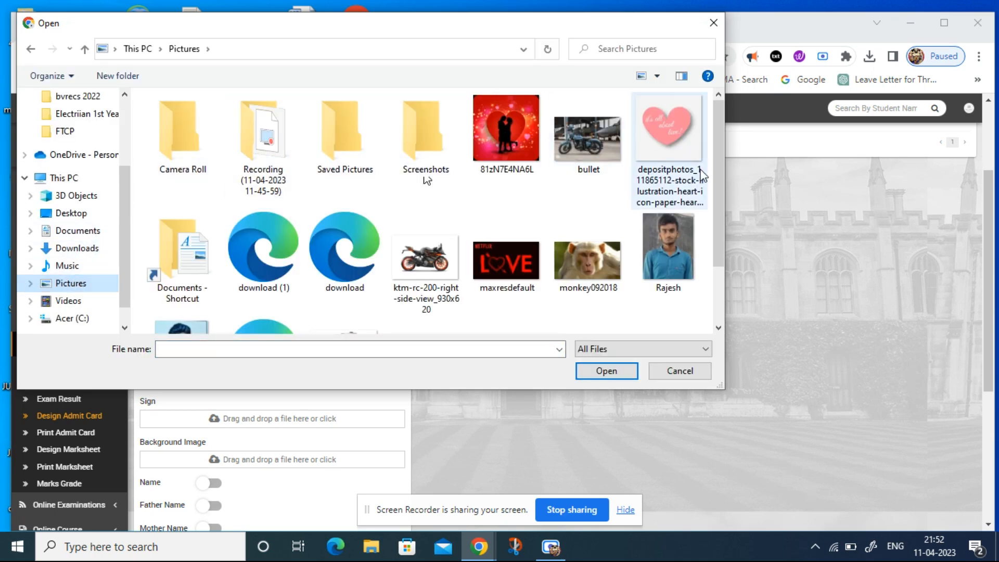
drag(719, 177, 716, 156)
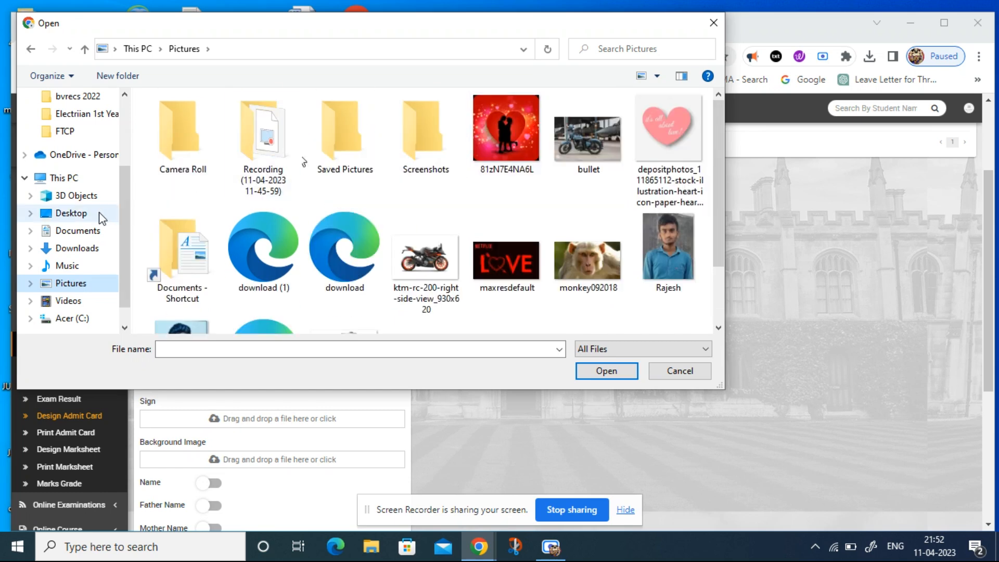
click(83, 212)
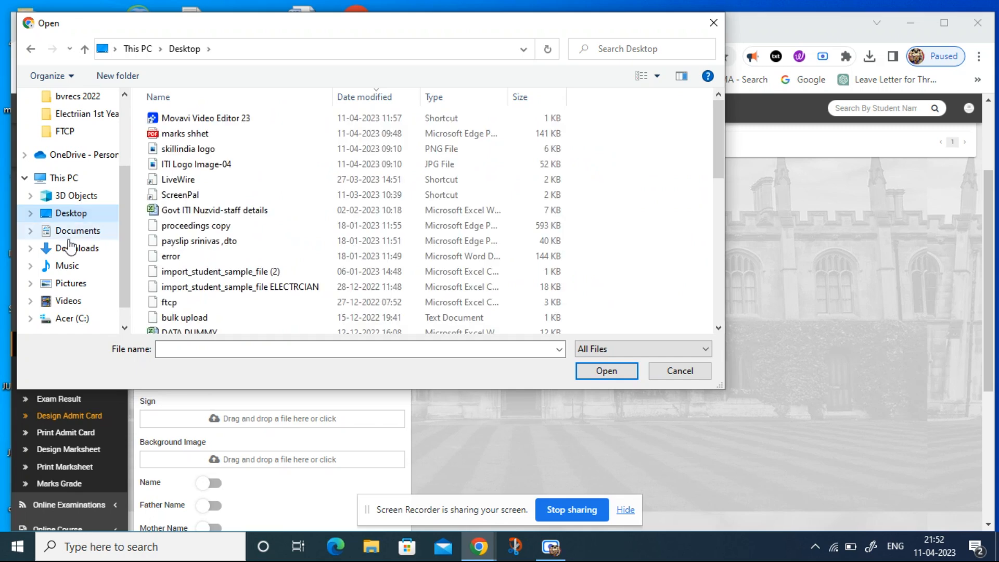
double_click(202, 164)
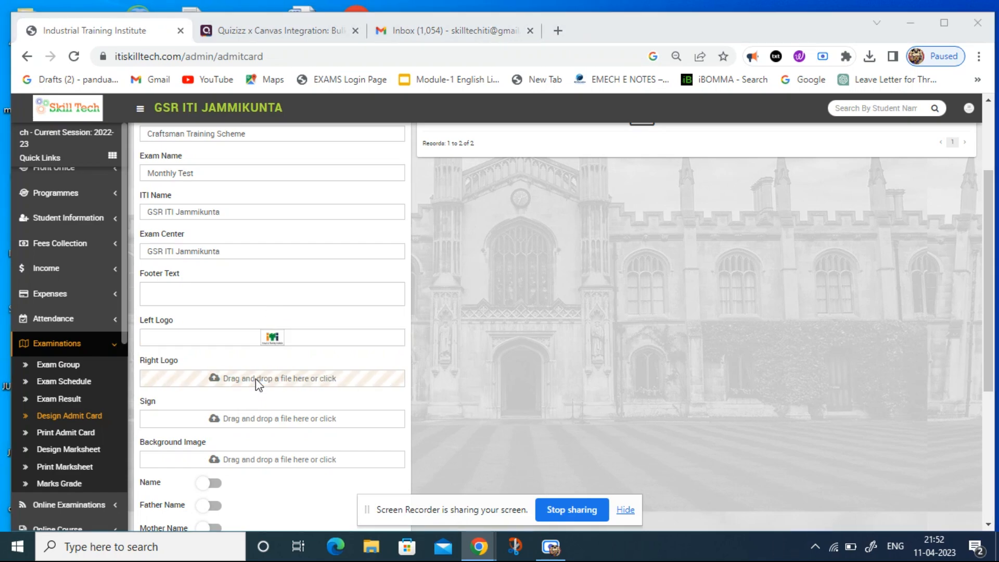
click(256, 380)
double_click(215, 153)
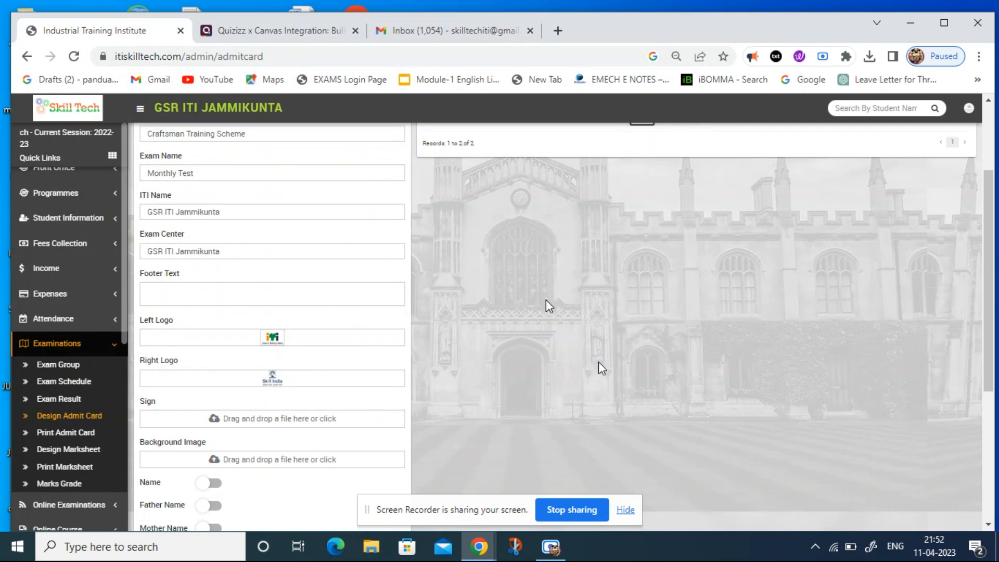
Enable Name, Father Name, Admission No, Photo, Class and Section on the admit card and save the template.
scroll(546, 299, down, 2)
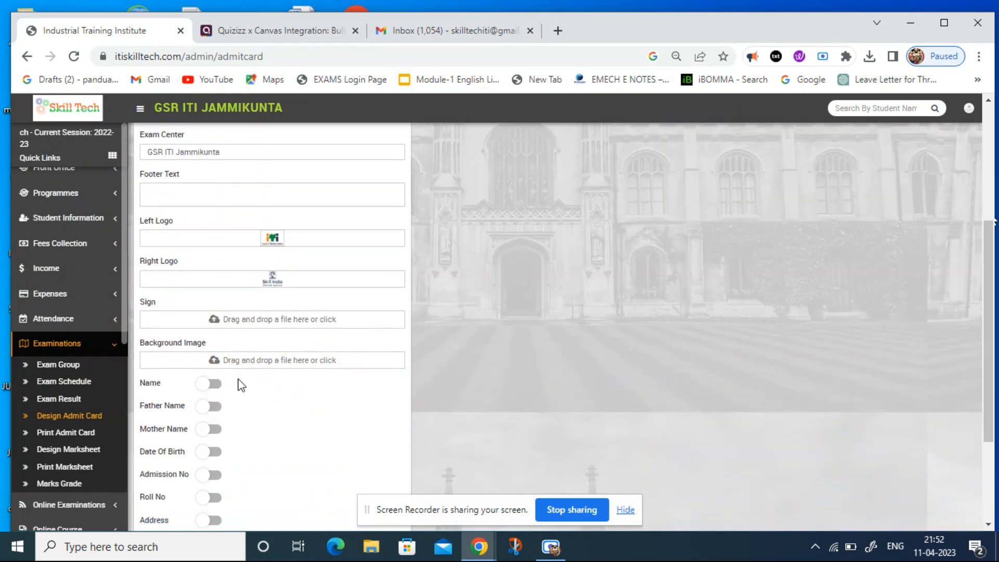
click(216, 385)
click(215, 407)
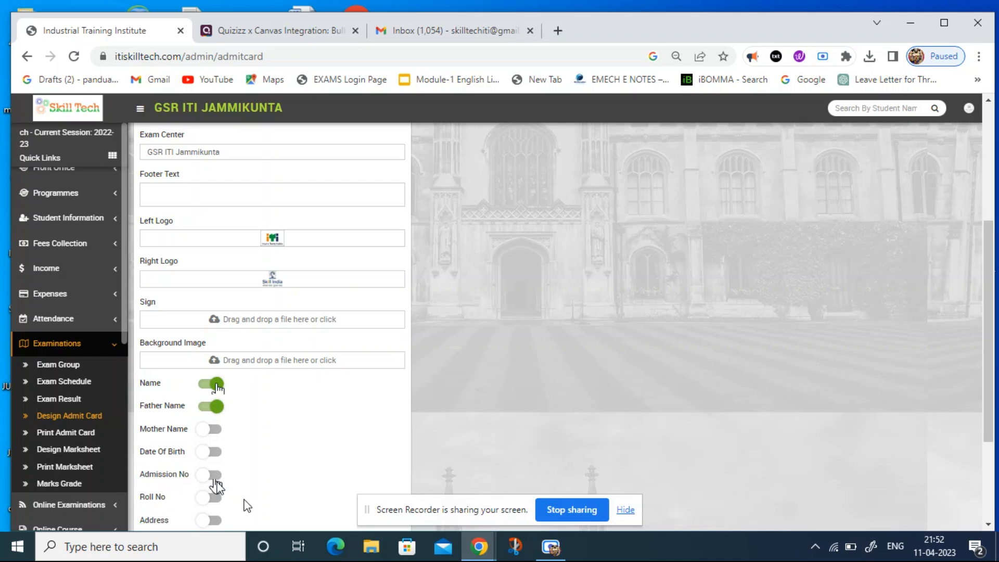
click(214, 475)
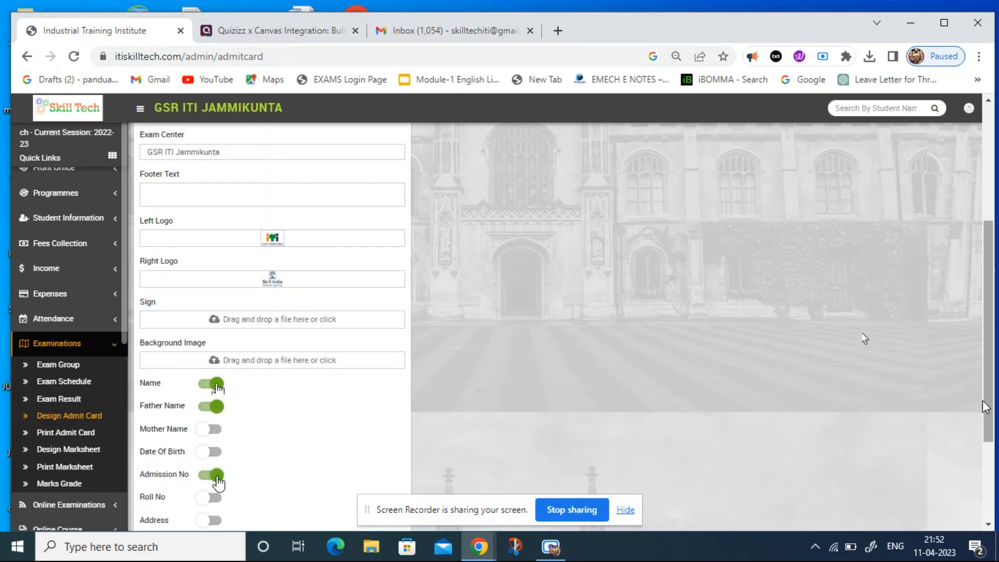
drag(987, 401, 988, 482)
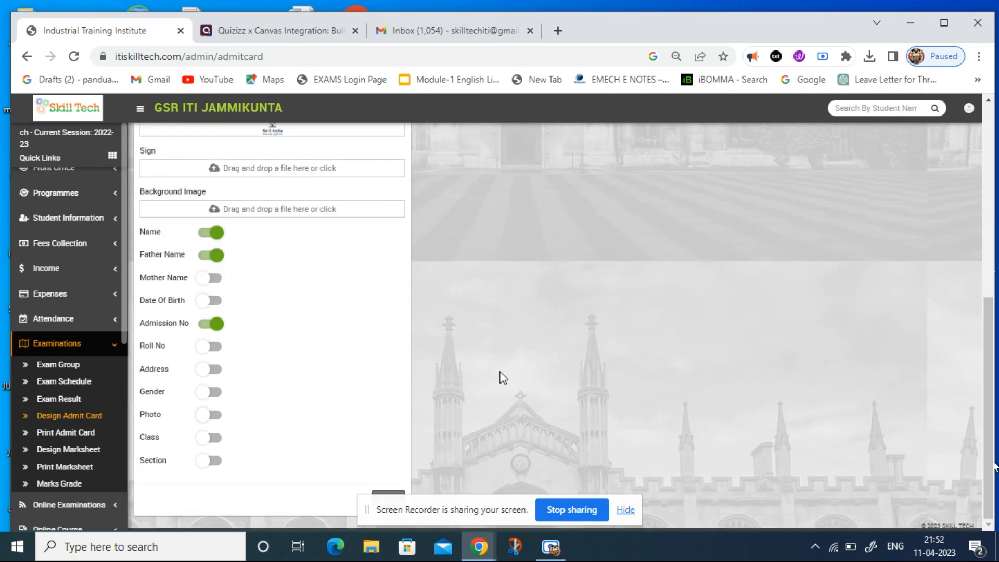
click(214, 416)
click(215, 437)
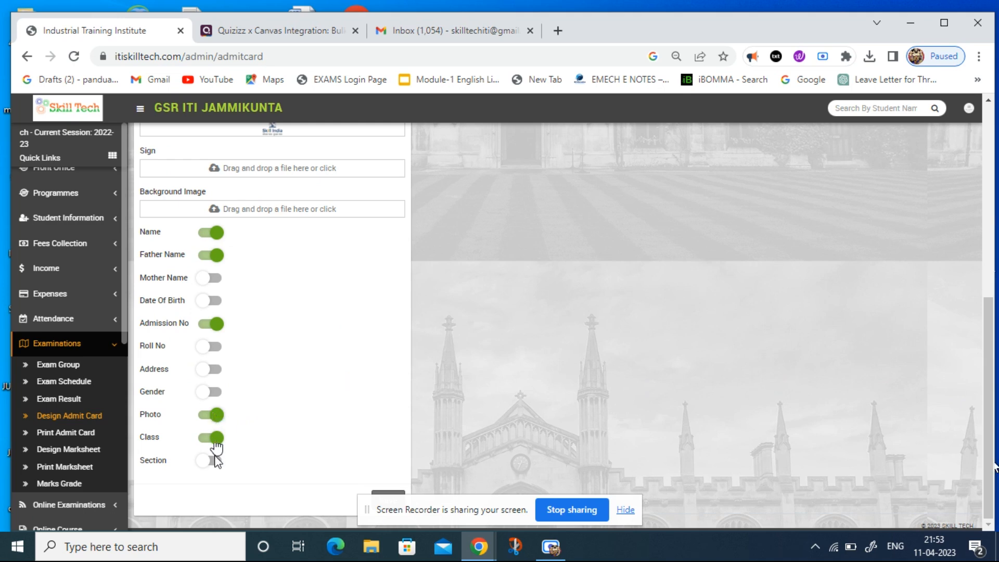
click(215, 460)
drag(397, 521, 501, 513)
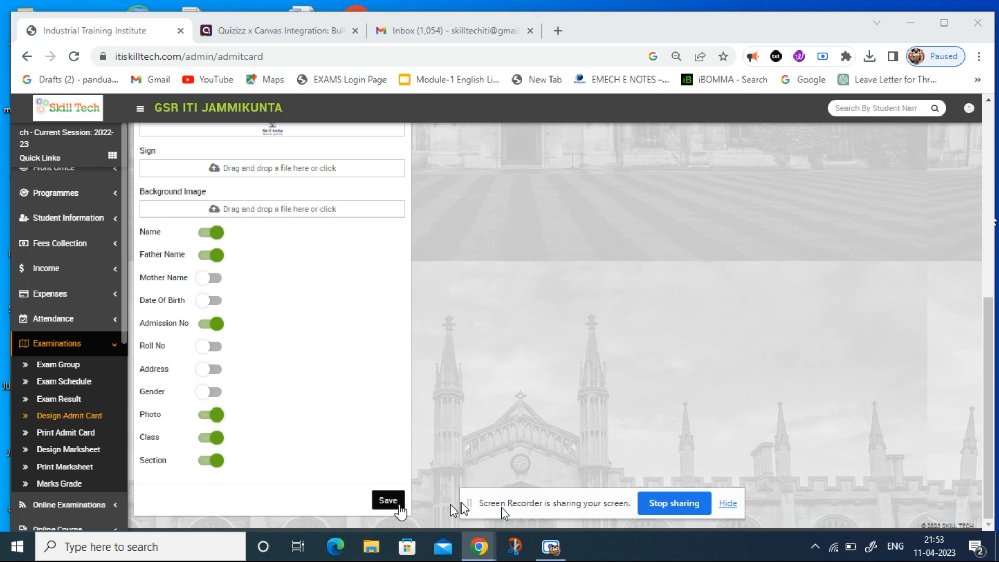
click(399, 508)
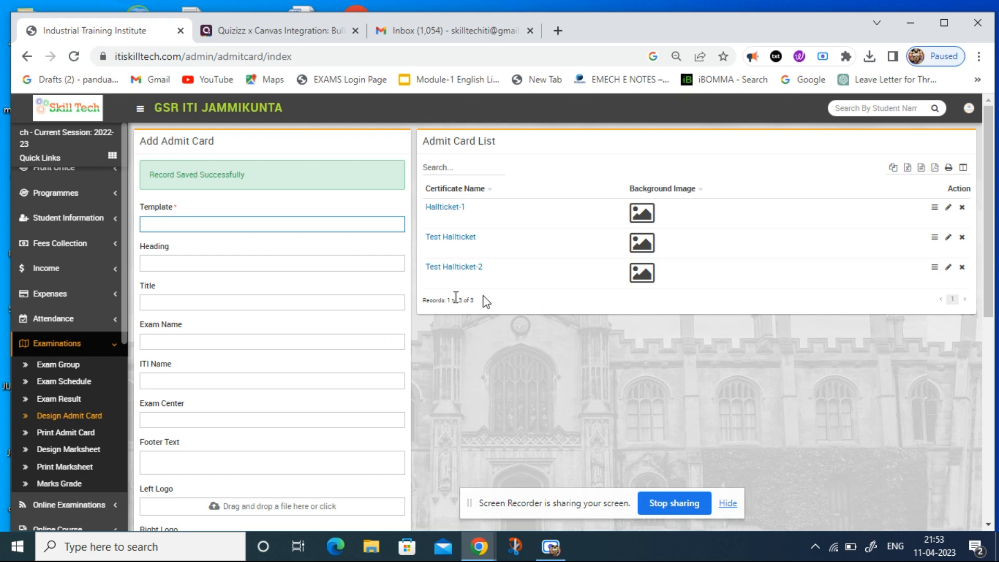
Preview the Test Hallticket-2 admit card from the admit card list and close the preview.
click(467, 270)
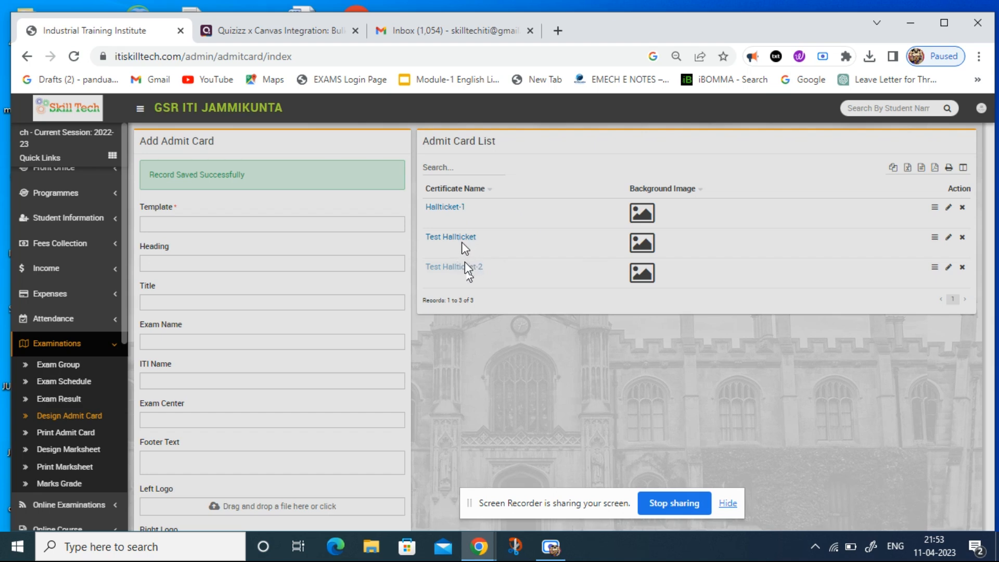
click(465, 265)
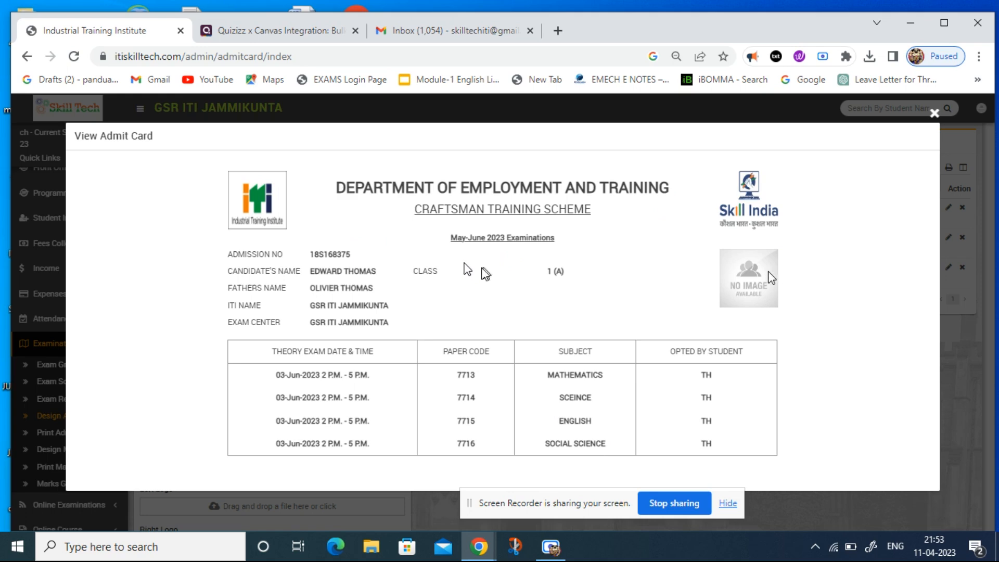
click(934, 114)
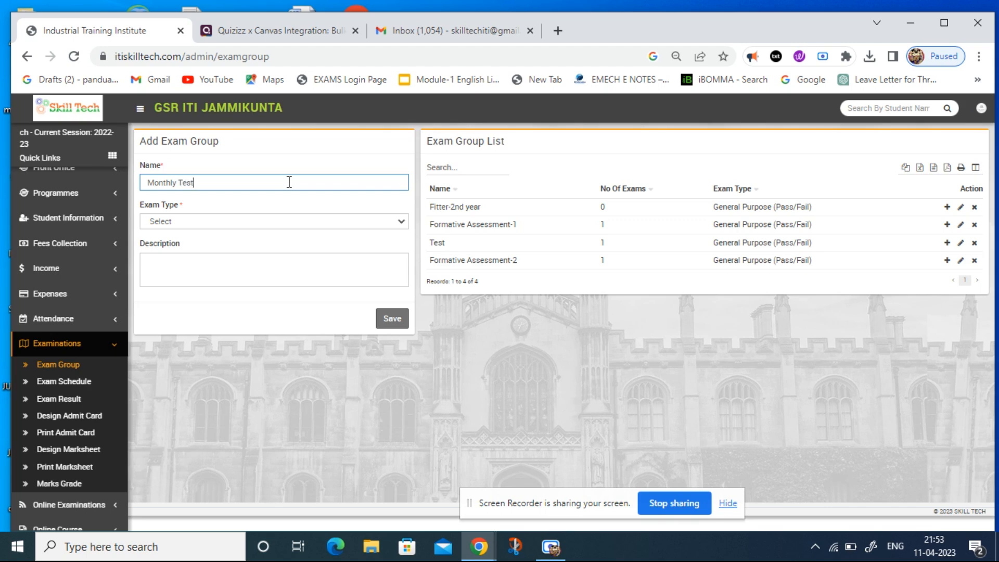
Set the exam type of the Monthly Test exam group to General Purpose (Pass/Fail) and save the group.
click(280, 220)
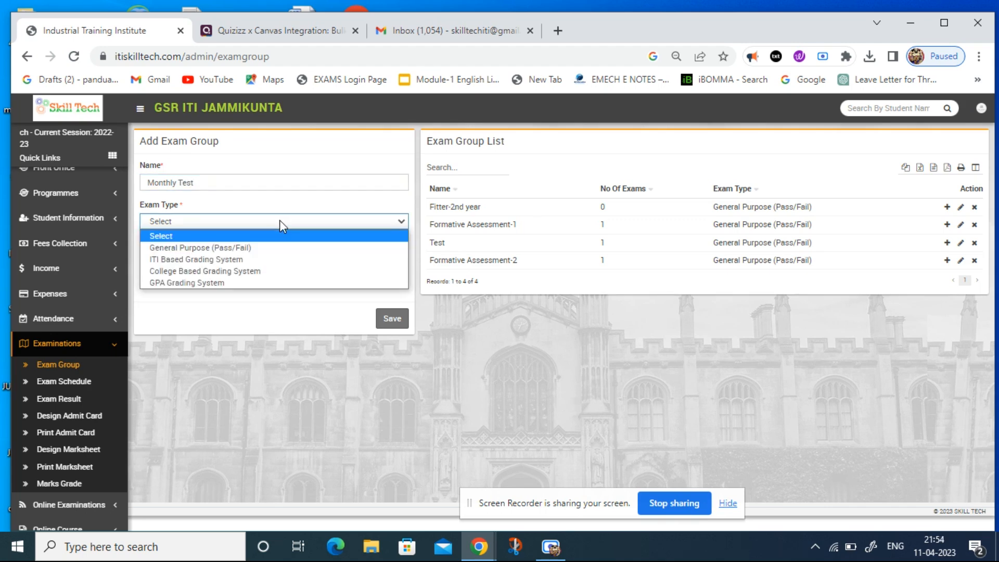
click(267, 249)
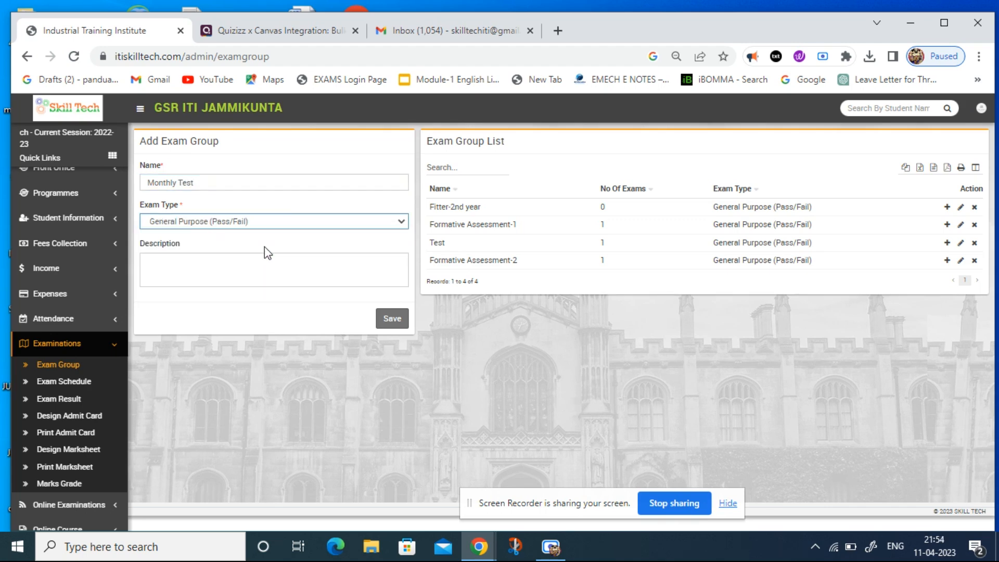
click(399, 324)
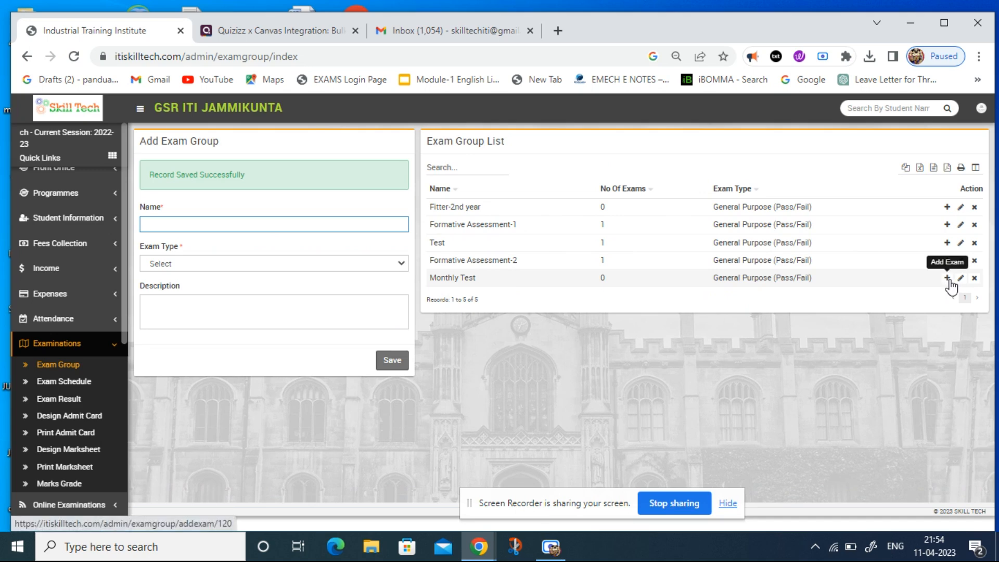
Create a published exam named "Monthly Test April 2023" in the Monthly Test exam group and save it.
click(949, 279)
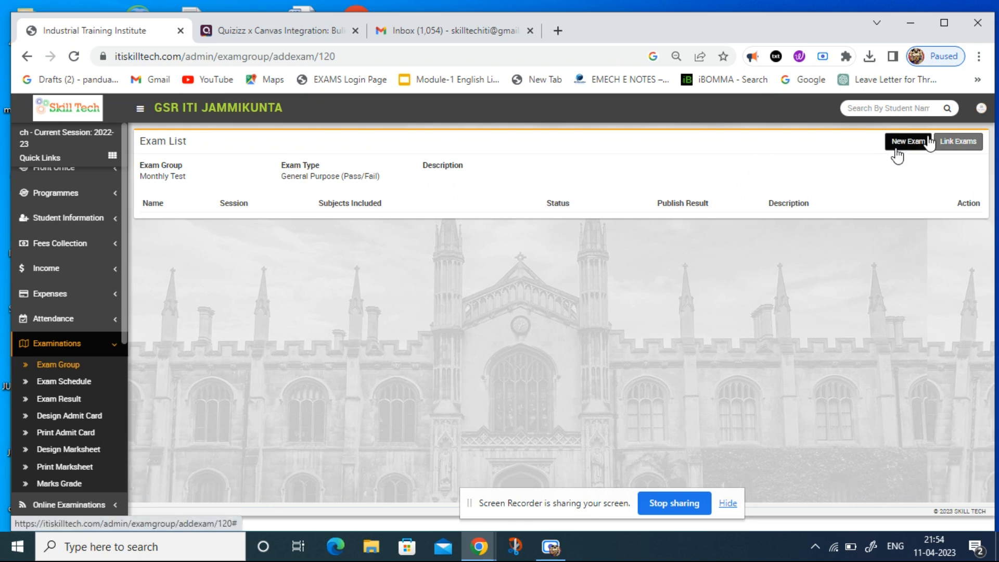
click(908, 142)
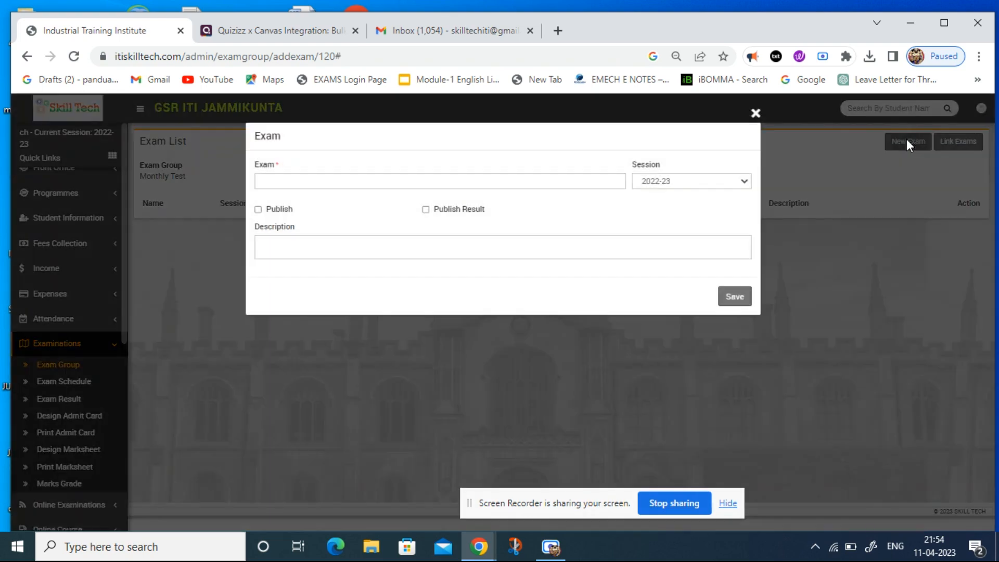
click(596, 180)
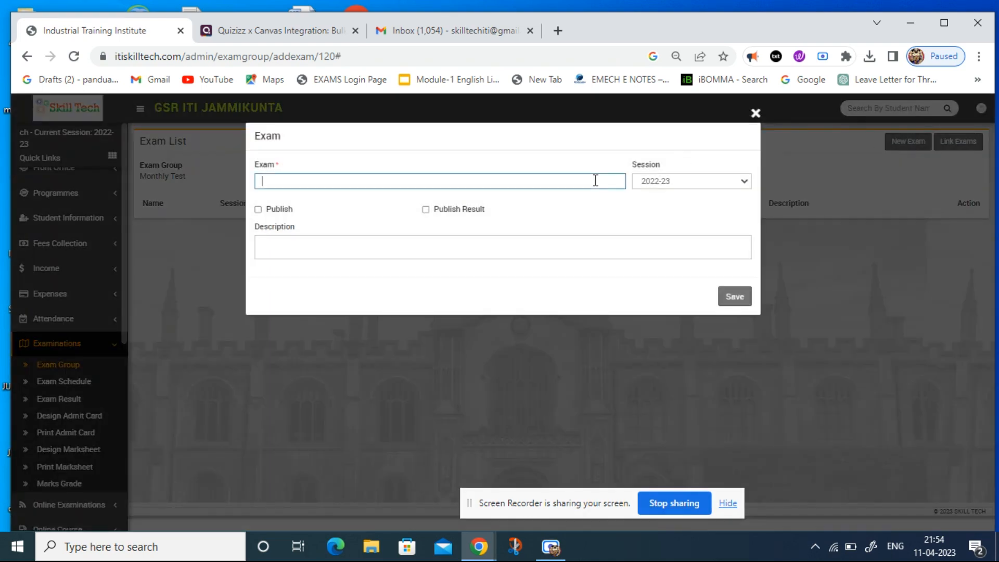
text(Monthly Test April 2023)
click(274, 212)
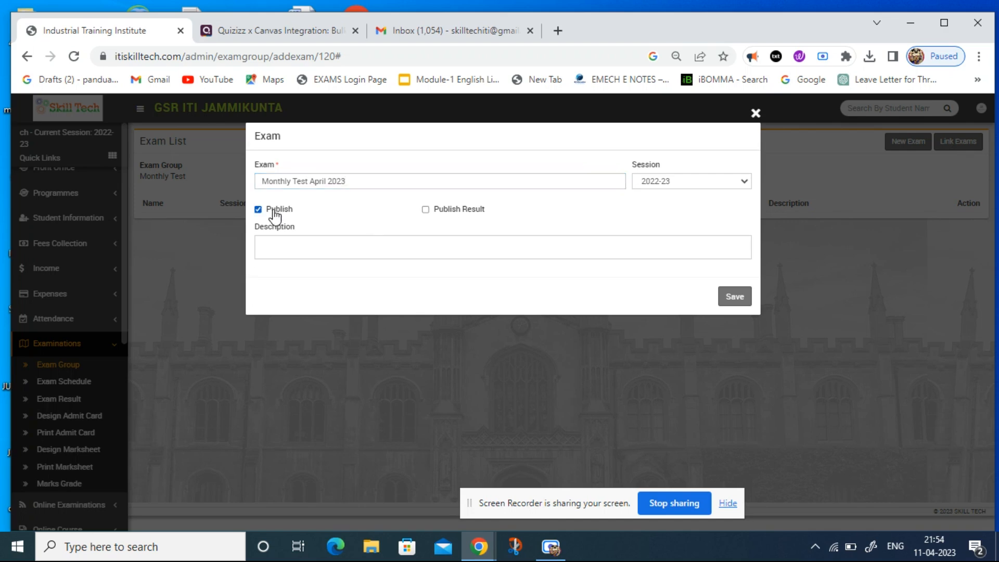
click(730, 307)
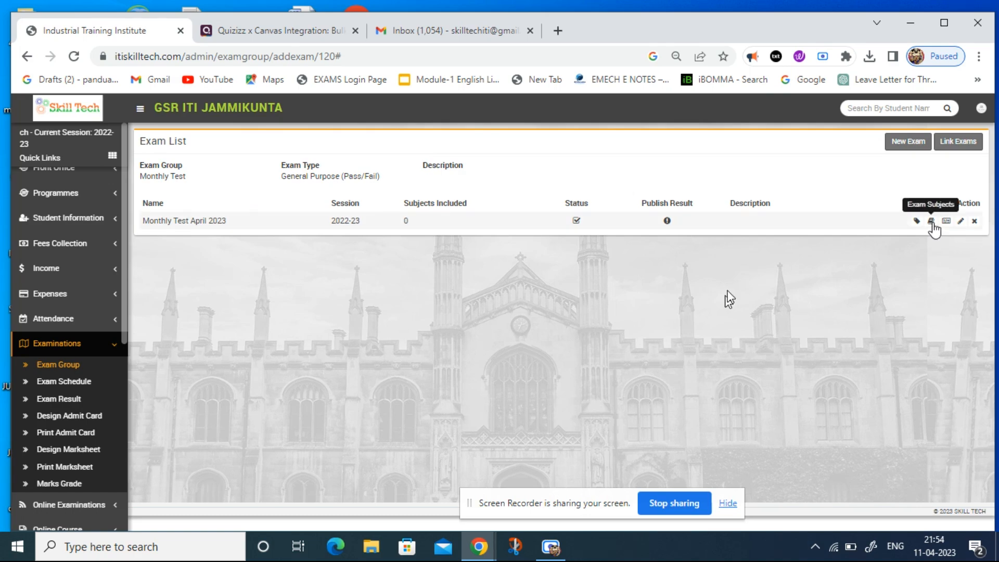
Add an exam subject row to Monthly Test April 2023 with Trade Theory as the subject and 17-4-2023 as the date.
click(931, 222)
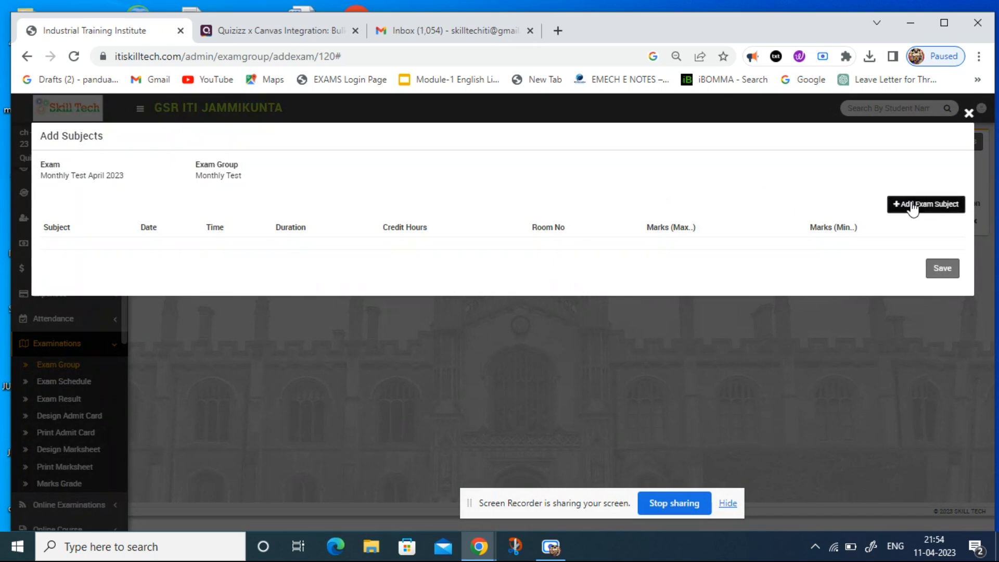
click(913, 207)
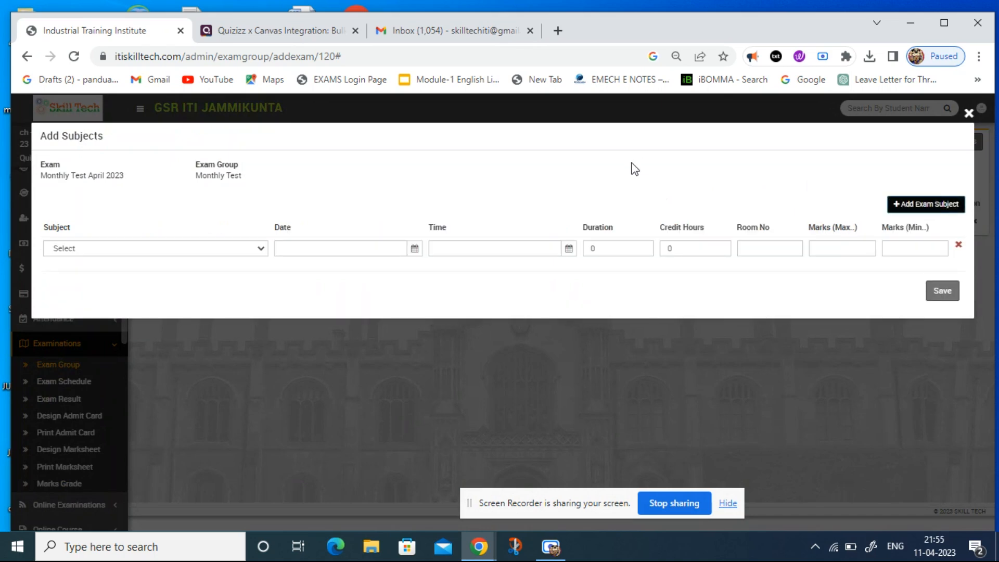
click(252, 248)
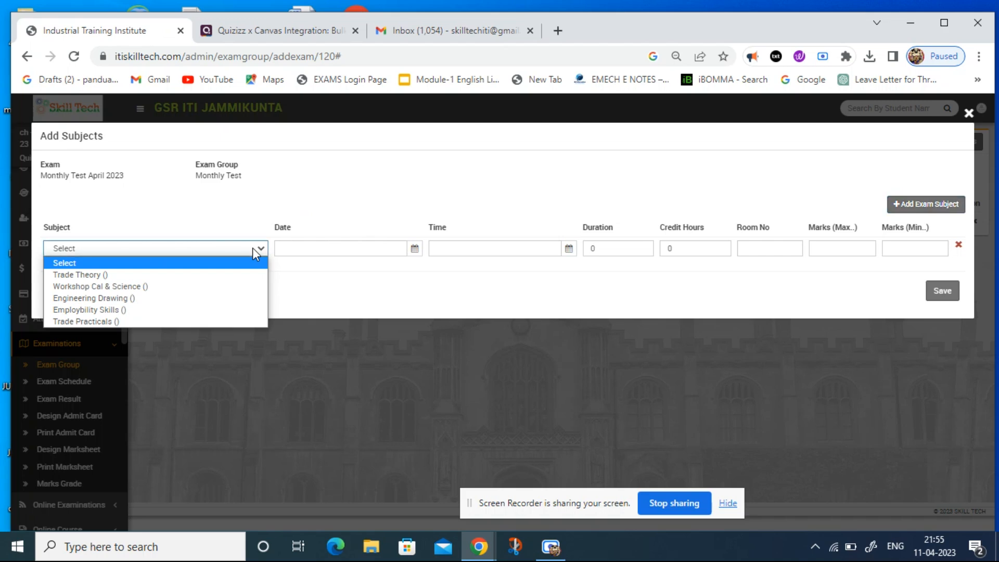
click(228, 275)
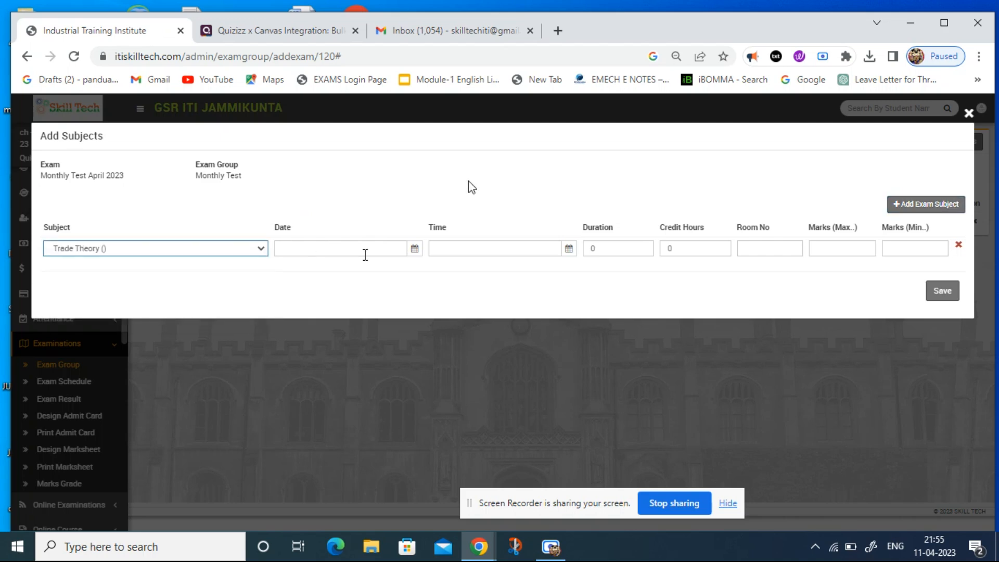
click(414, 250)
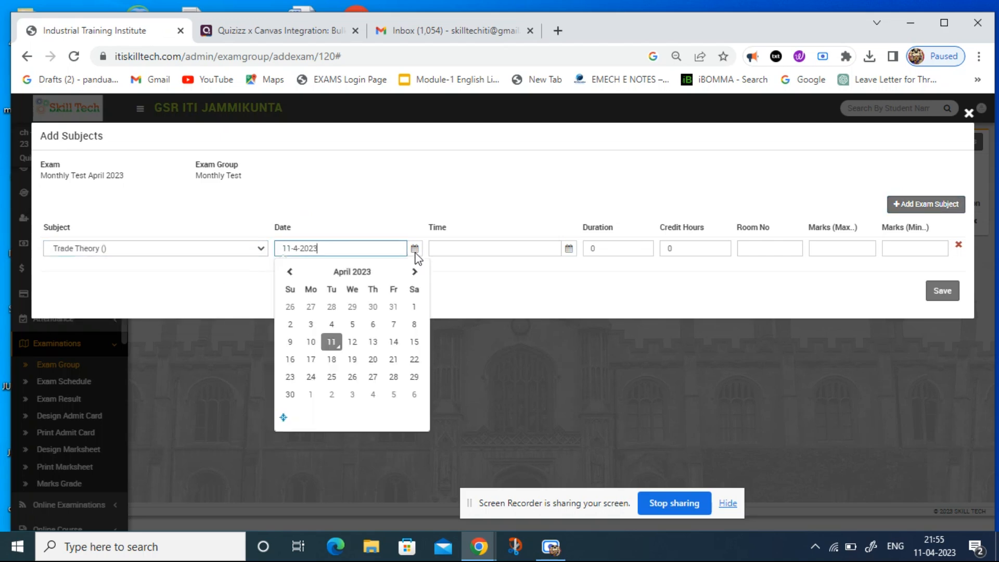
click(315, 360)
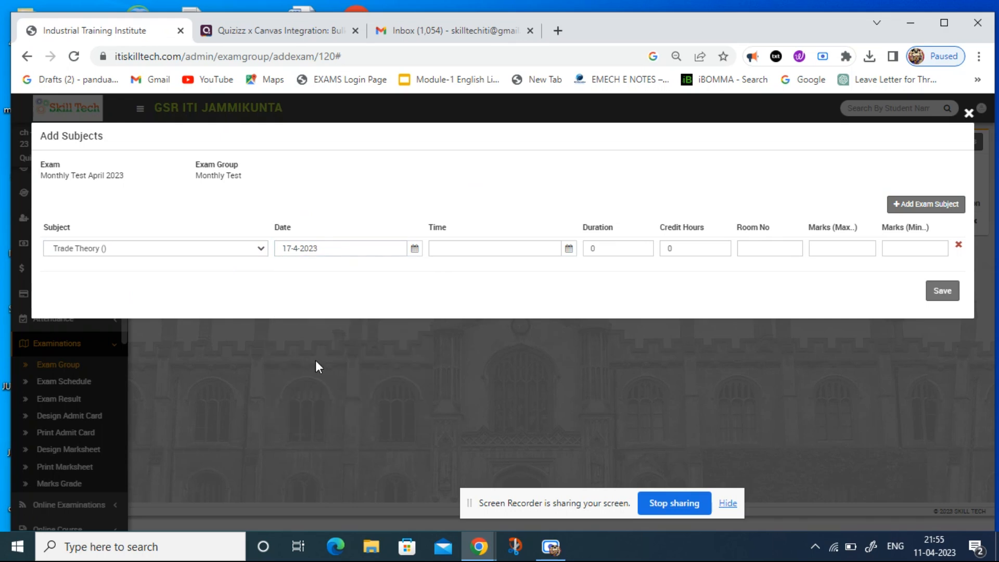
Set the Trade Theory exam time to 10:00:00.
click(570, 249)
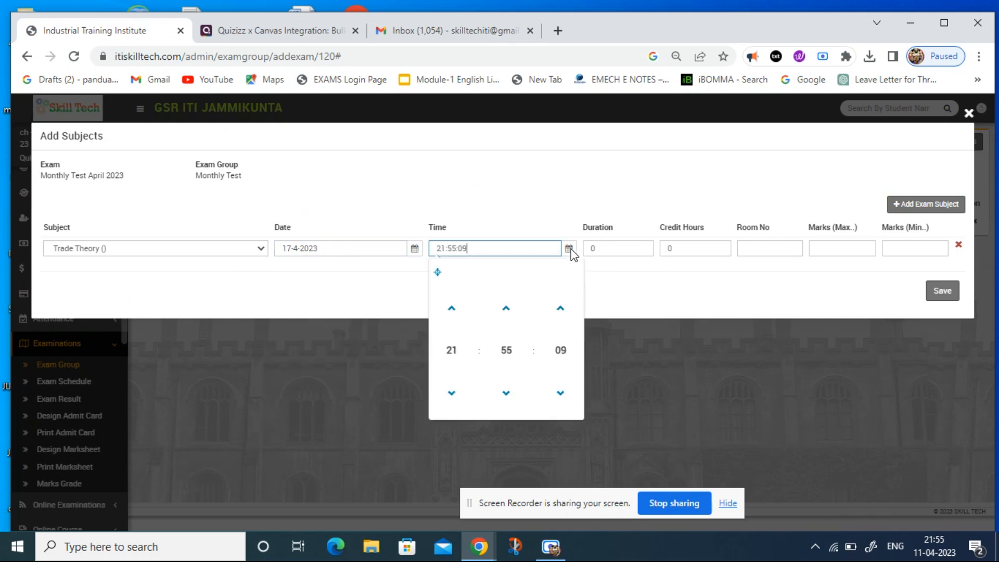
click(448, 352)
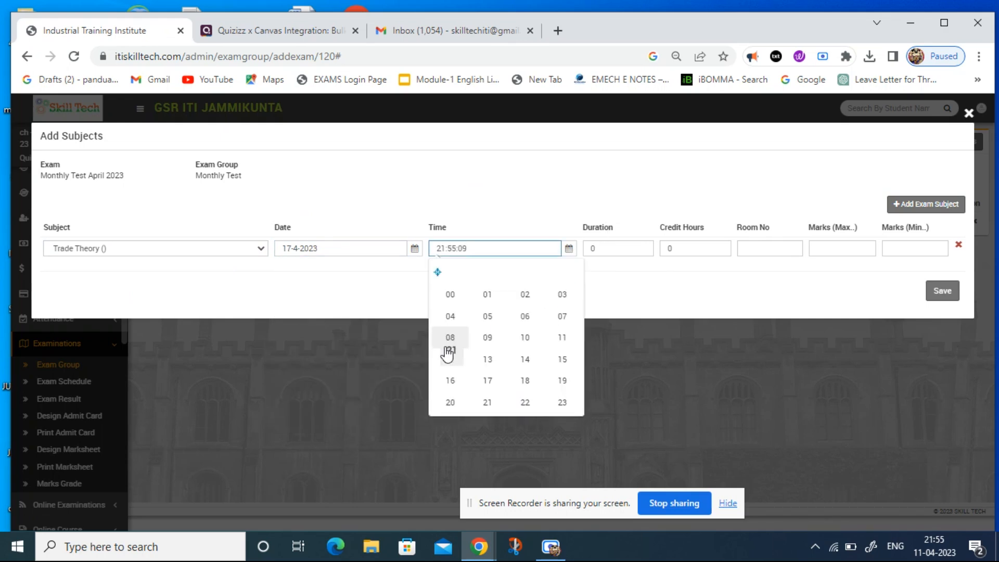
click(523, 344)
click(510, 350)
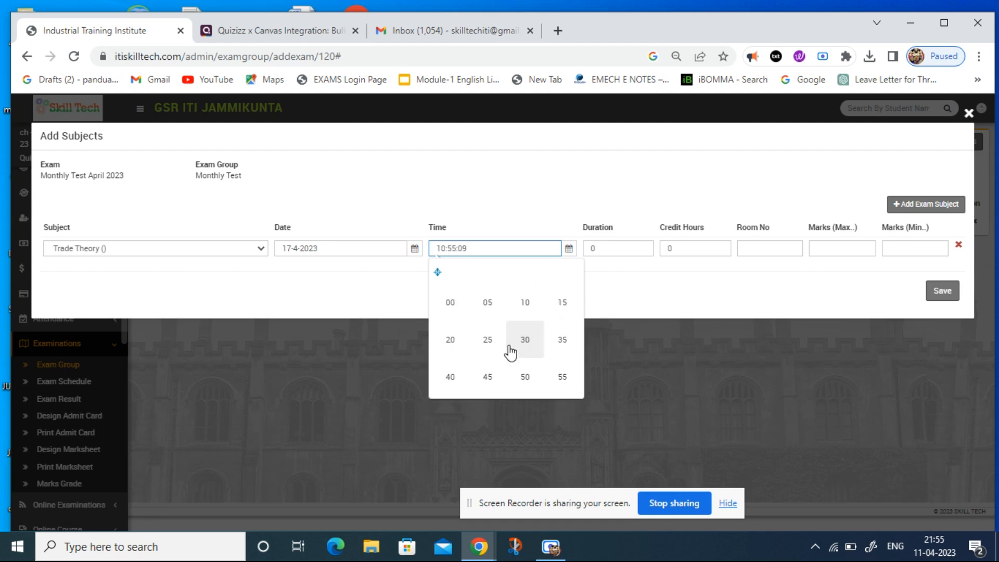
click(450, 305)
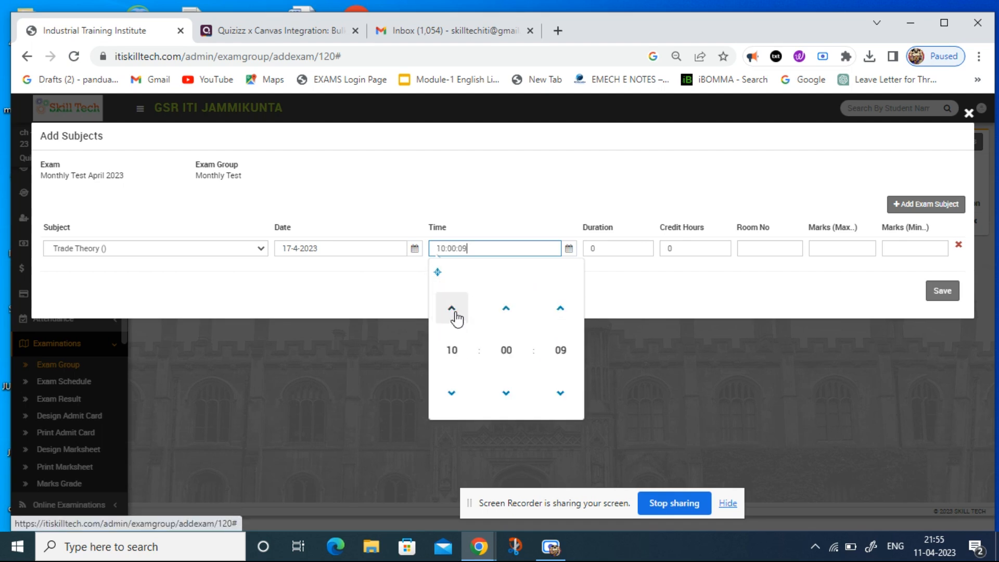
click(552, 352)
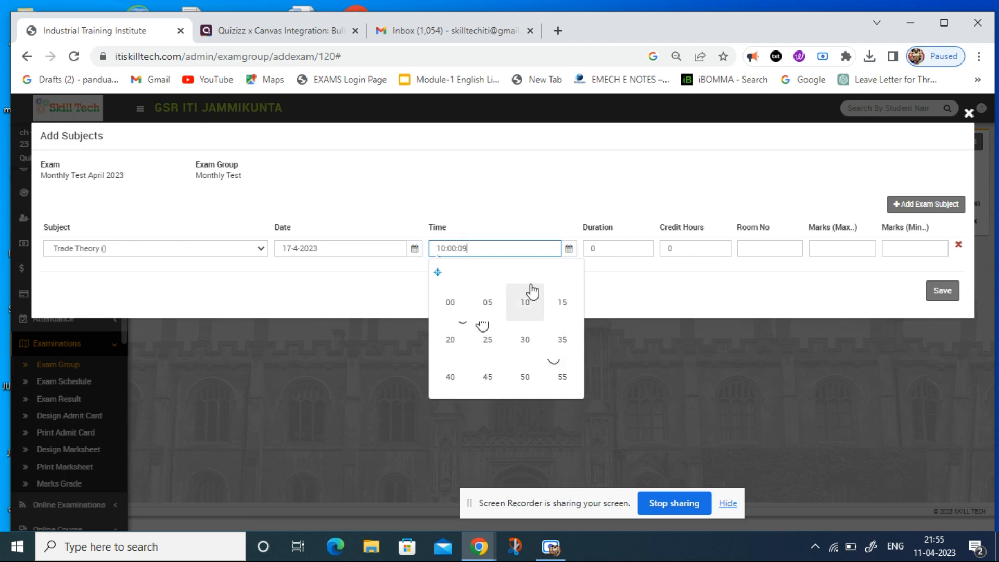
click(441, 316)
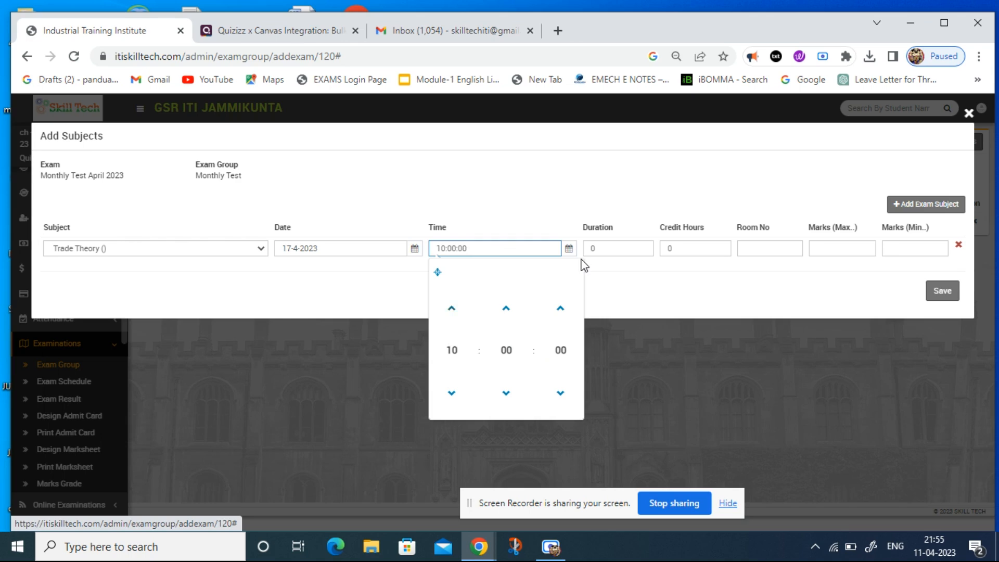
Set the Trade Theory duration to 2, maximum marks to 76 and minimum marks to 33, and save the exam subjects.
click(609, 244)
double_click(605, 247)
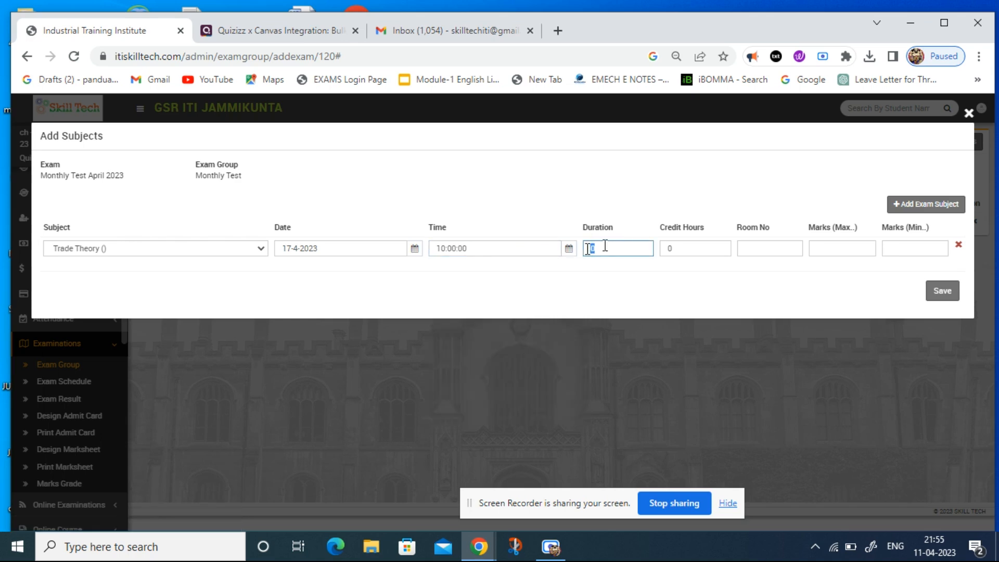
text(2)
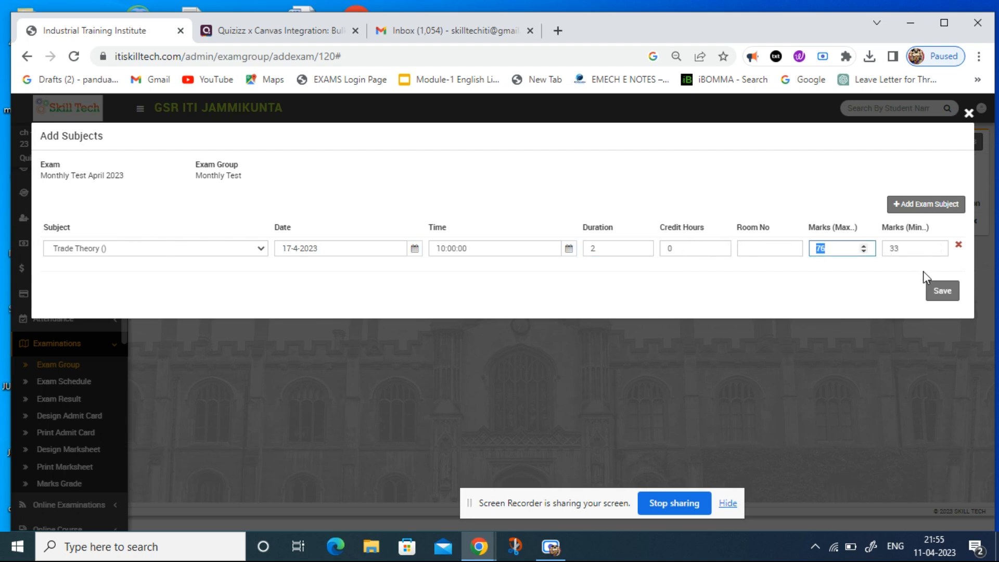
click(937, 294)
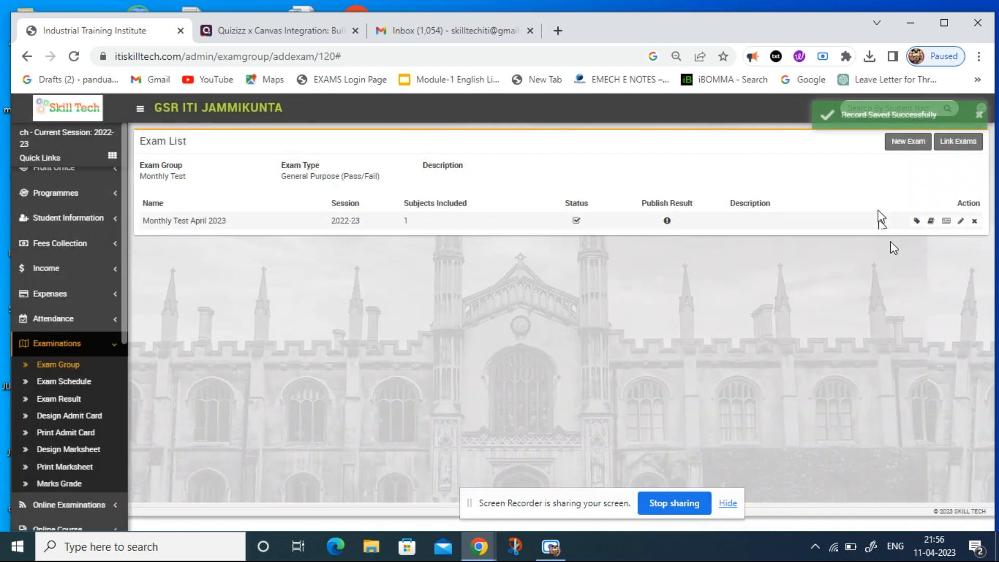
Select Monthly Test April 2023 for exam linking with a weightage of 33, and reset the exam link.
click(968, 145)
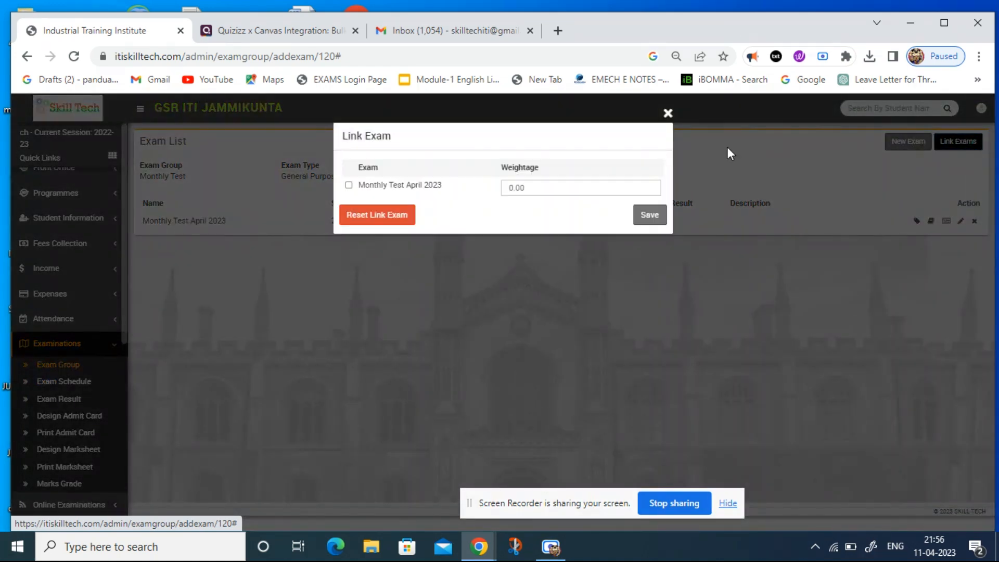
click(349, 184)
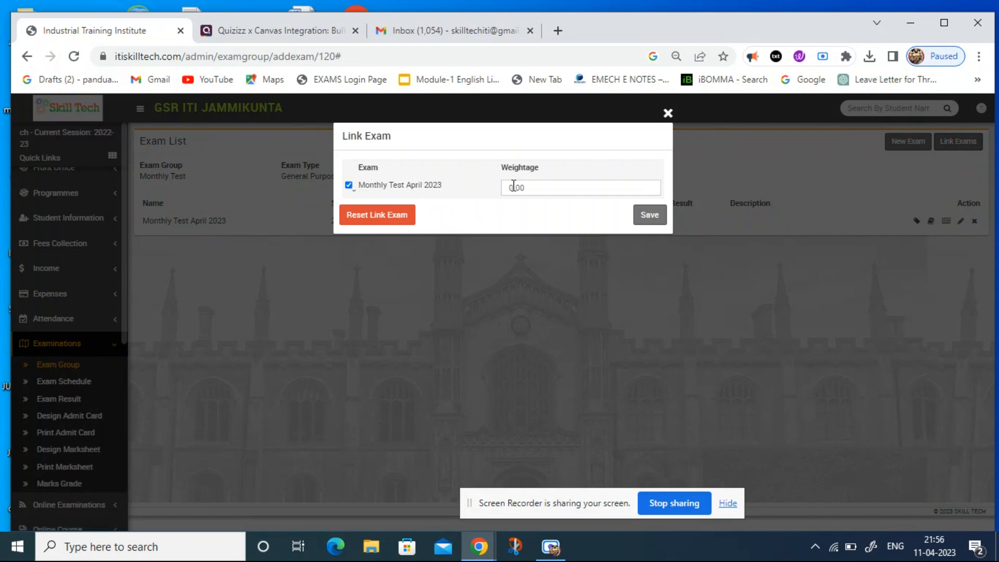
click(526, 188)
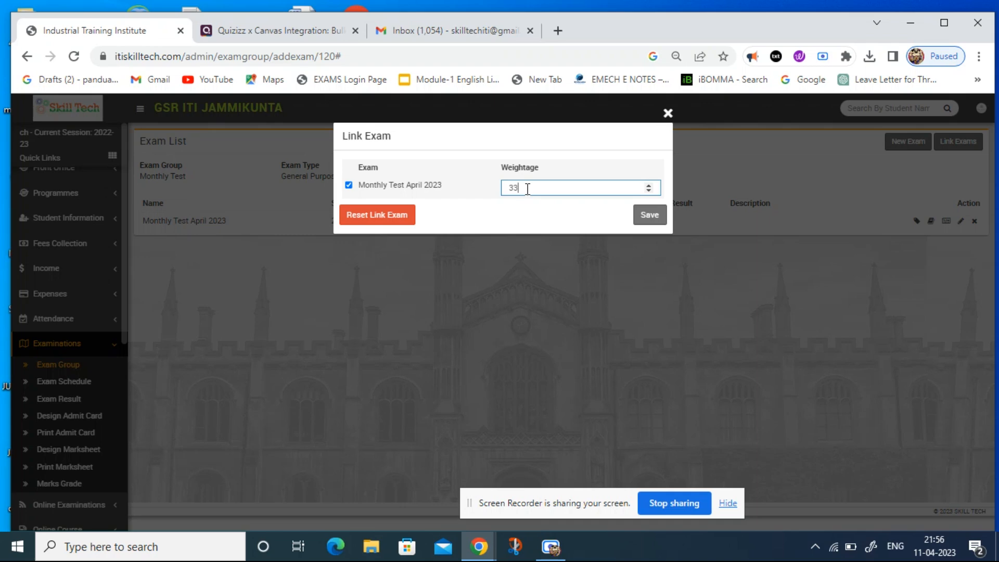
click(409, 216)
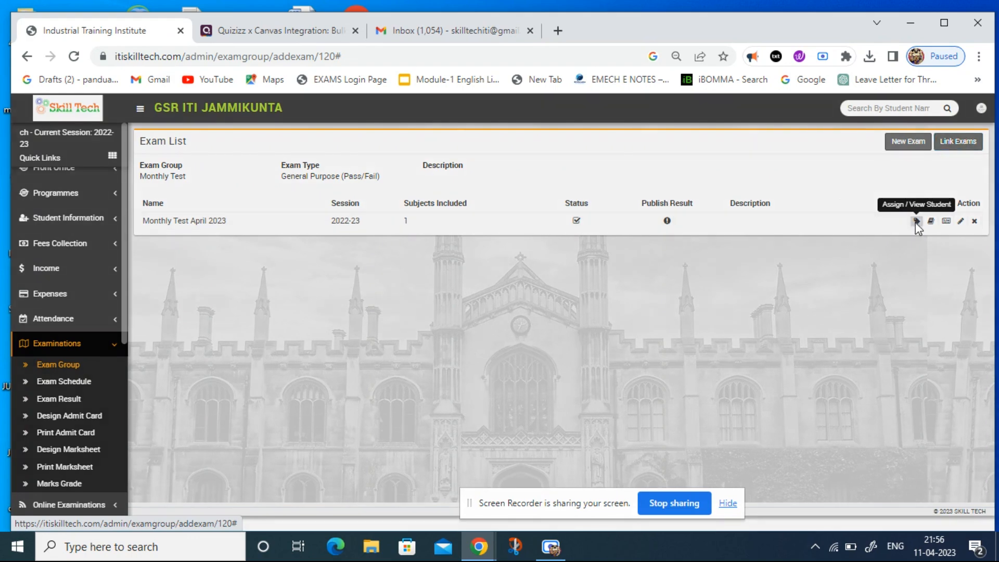
Search the exam students of Monthly Test April 2023 for class Electrician(NSQF)- 1st Year, section JUNIORS.
click(916, 222)
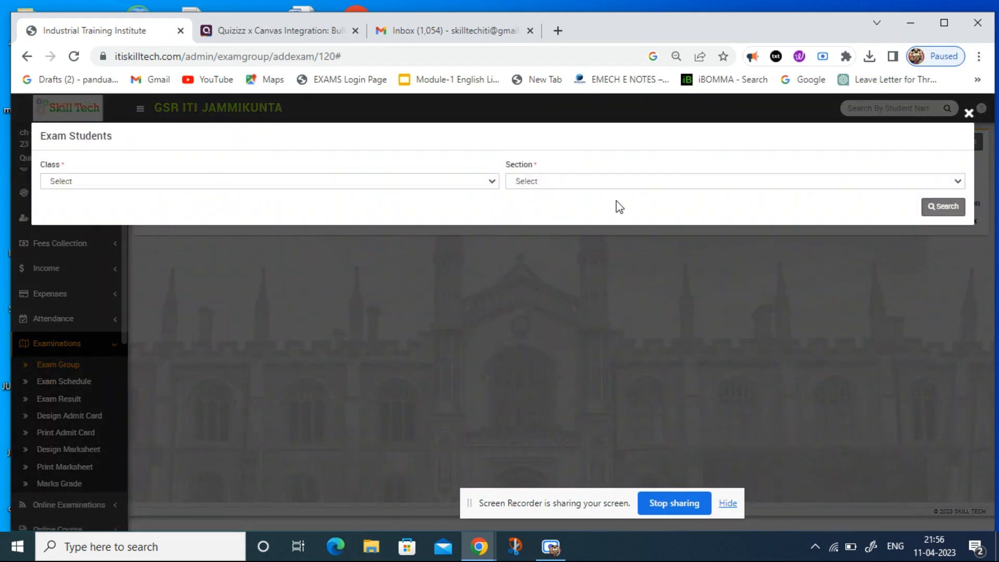
click(495, 181)
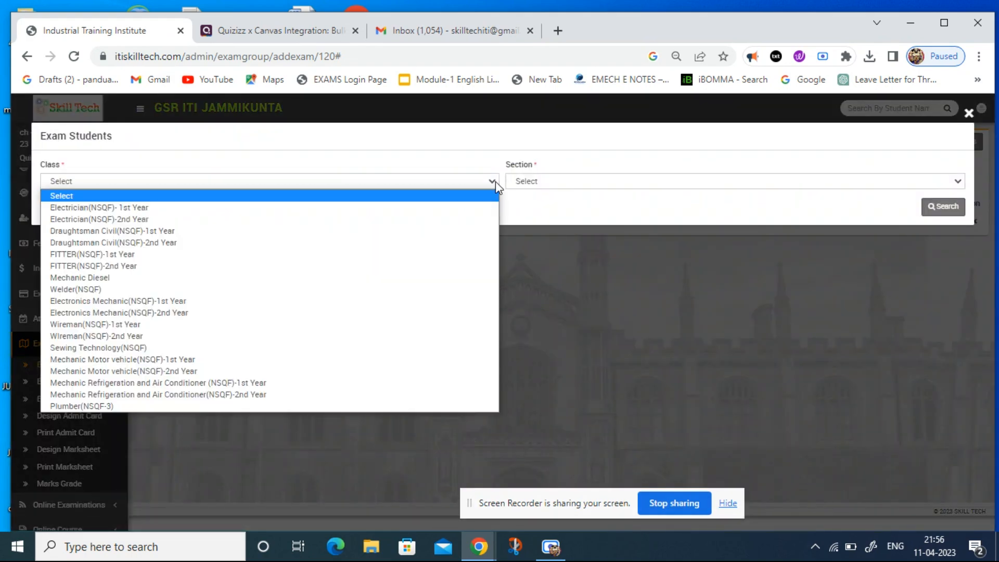
click(432, 208)
click(537, 184)
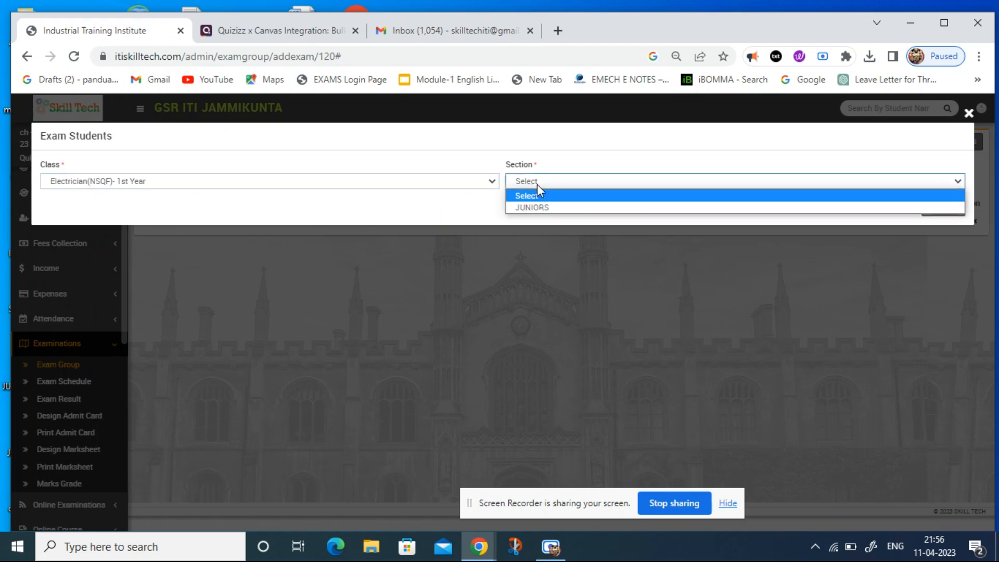
click(537, 208)
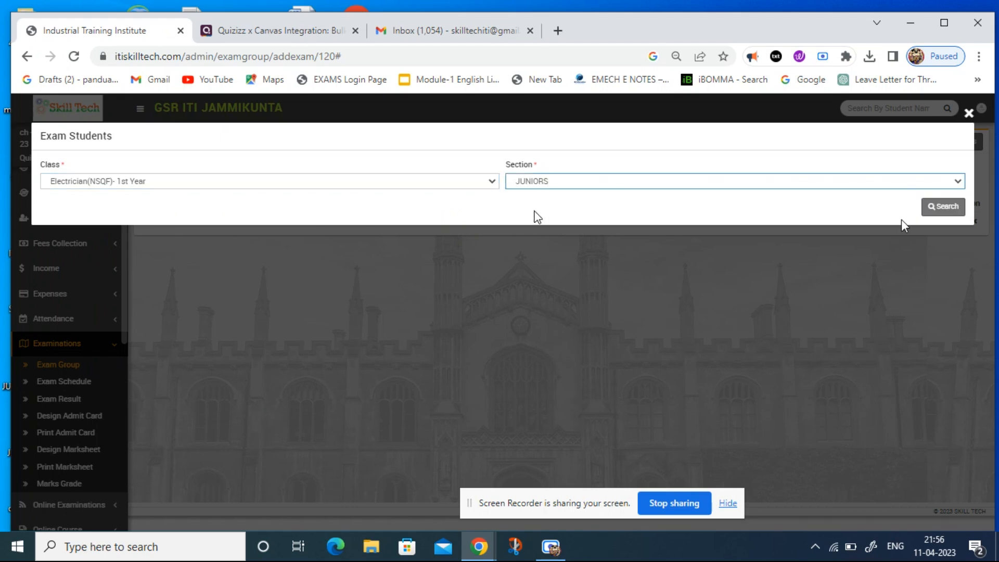
click(943, 208)
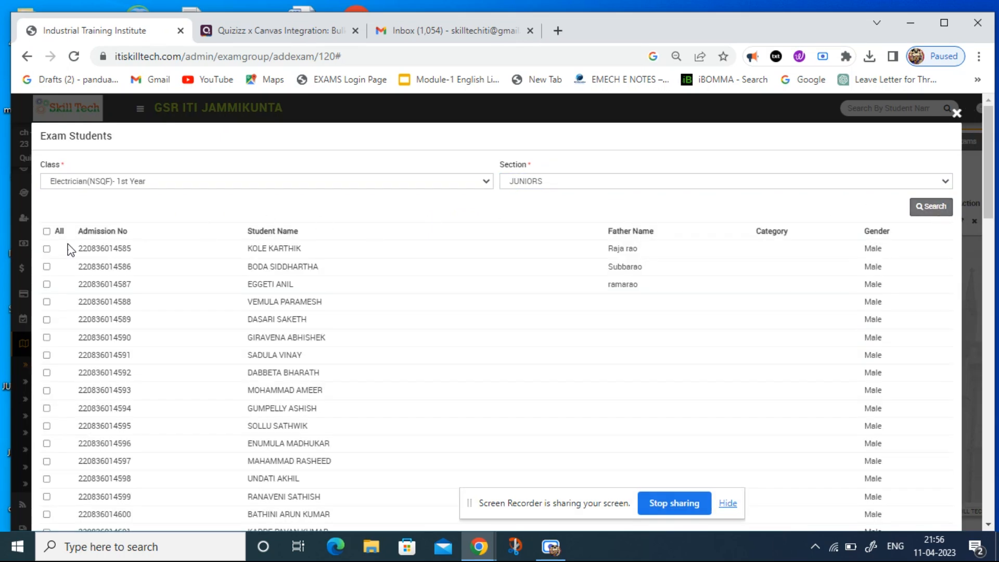
Assign the first two listed students to the exam and save the selection.
click(47, 250)
click(46, 267)
drag(989, 187, 991, 503)
click(939, 506)
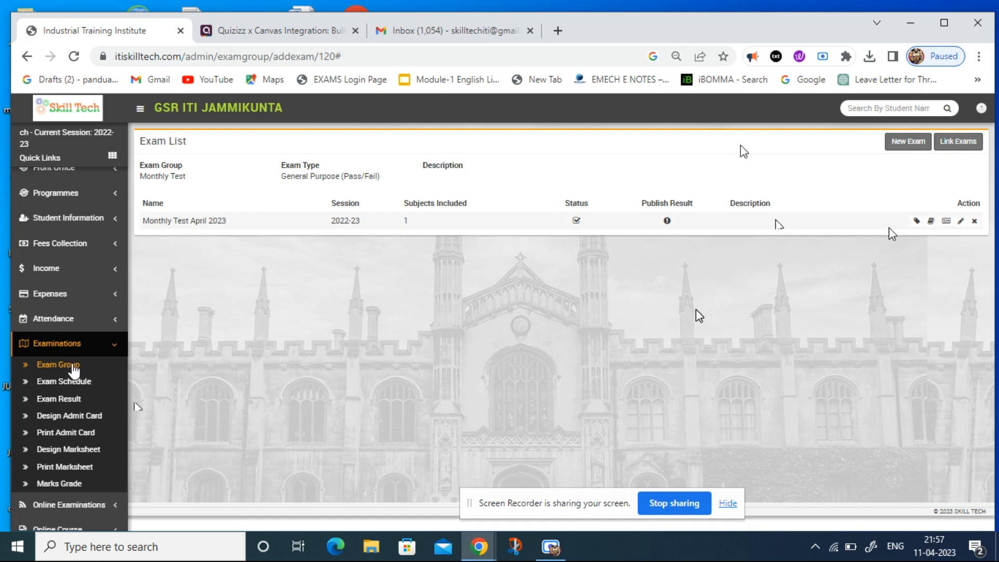
Review the exam's details, its subjects and the exam link settings, closing each dialog without changes.
click(962, 222)
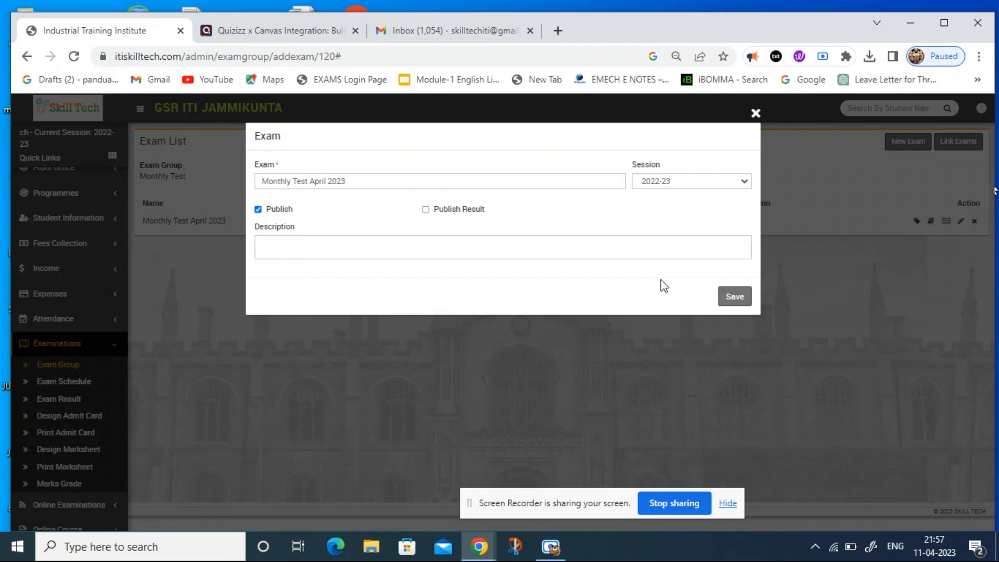
click(755, 116)
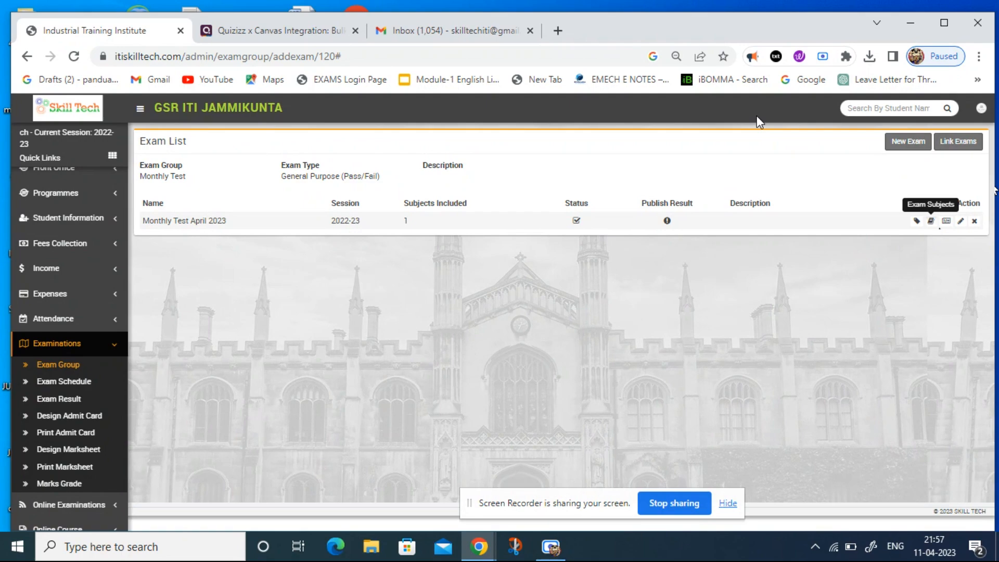
click(931, 222)
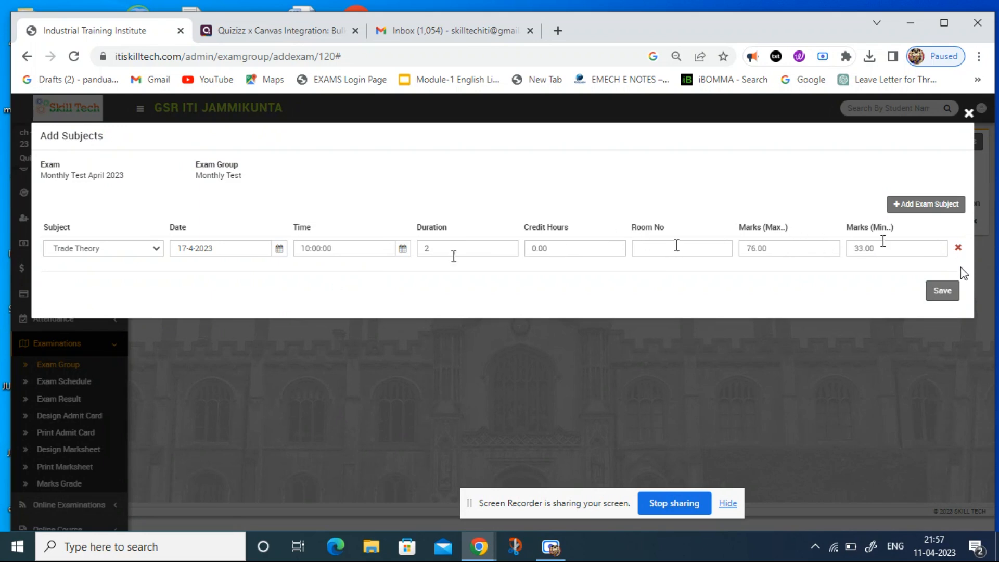
click(970, 115)
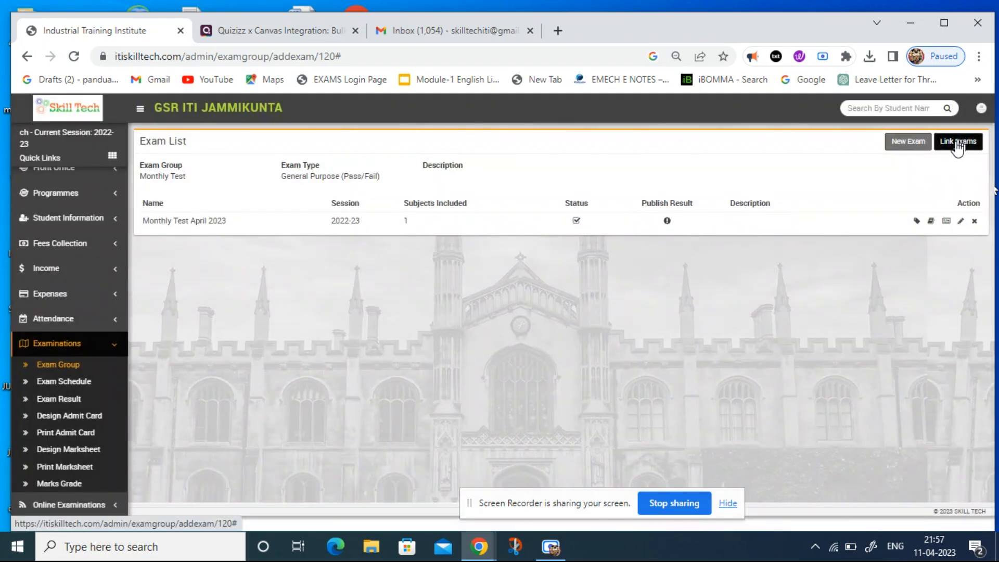
click(958, 146)
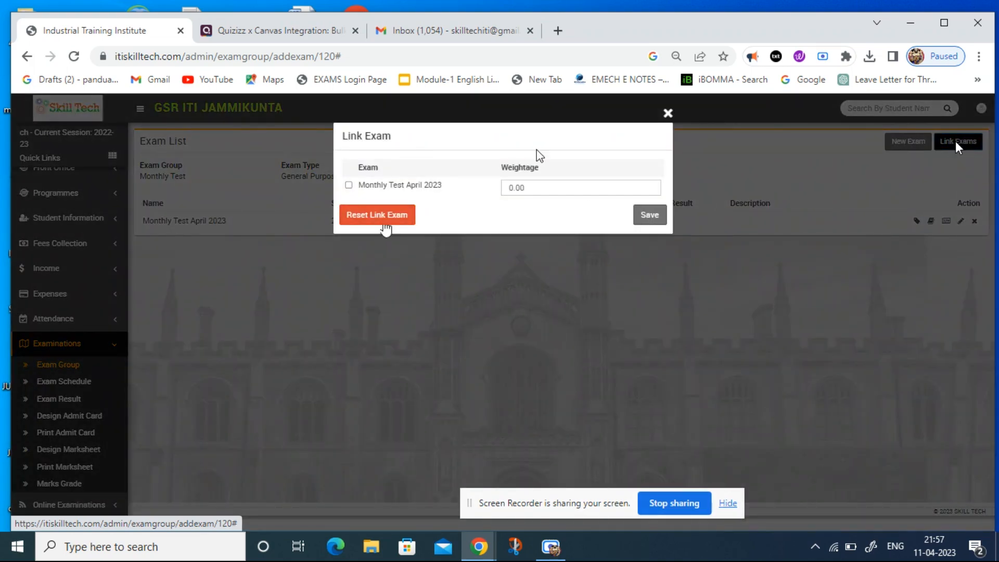
click(669, 113)
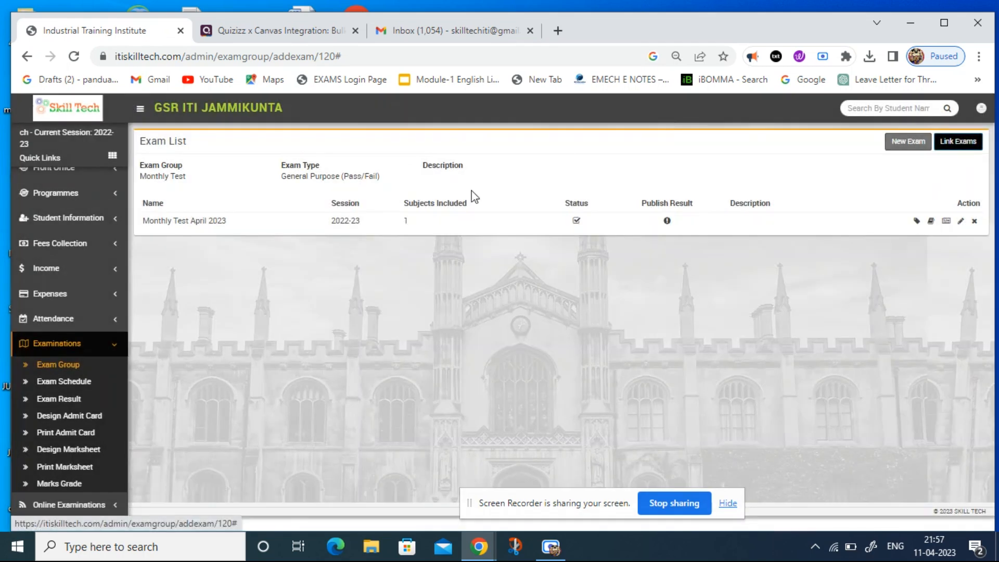
Set the admit card printing criteria to exam group Monthly Test, exam Monthly Test April 2023 and session 2022-23.
click(89, 432)
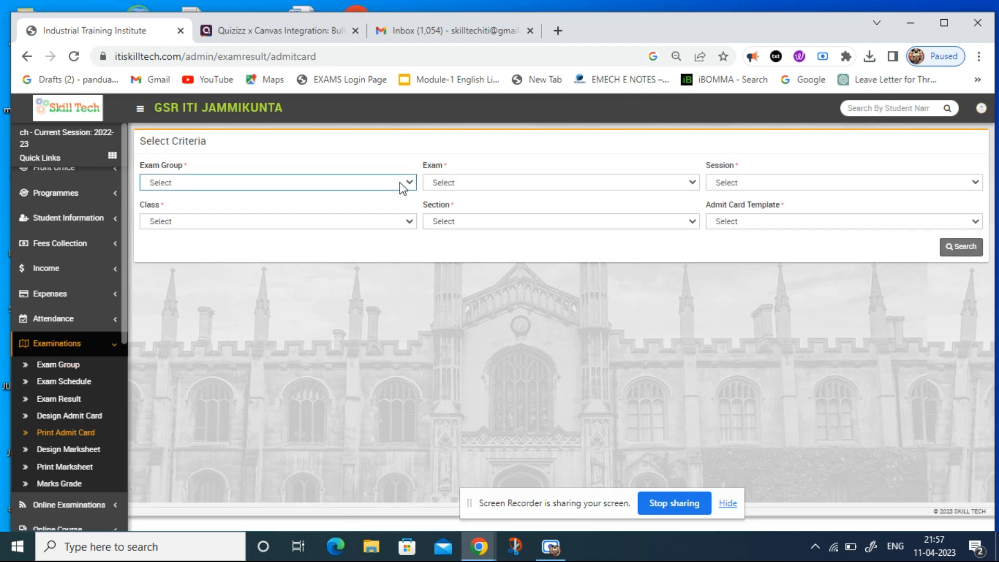
click(399, 182)
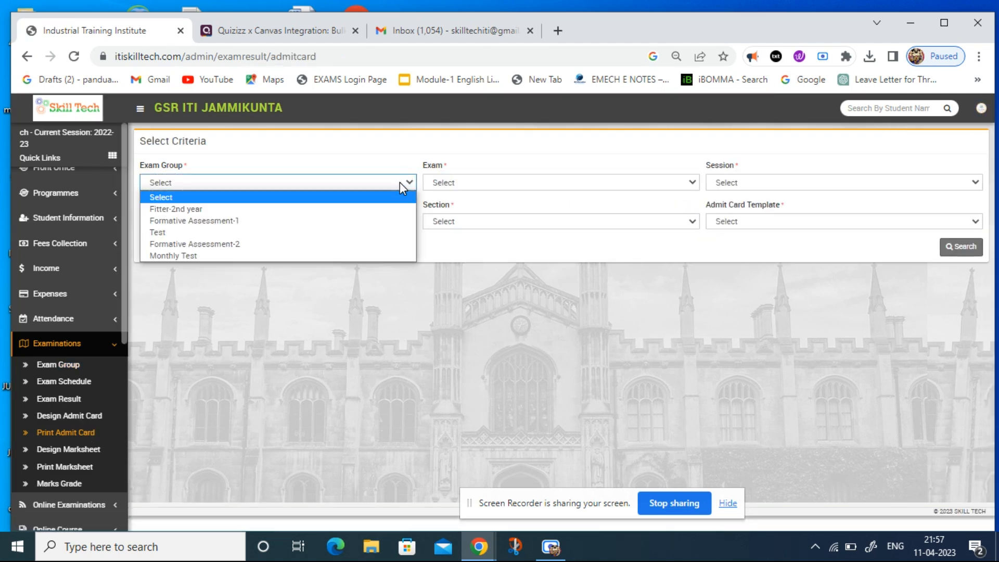
click(308, 255)
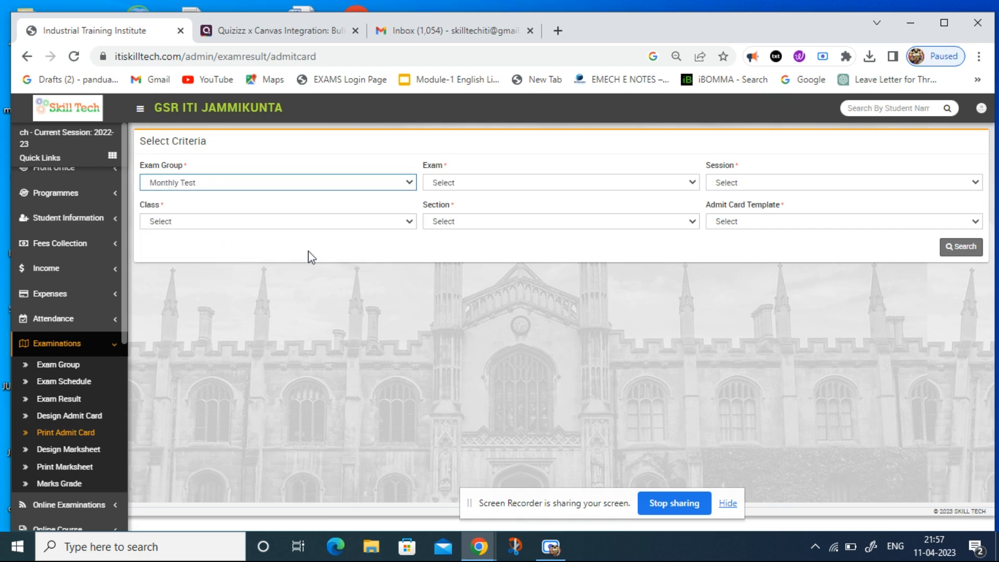
click(515, 191)
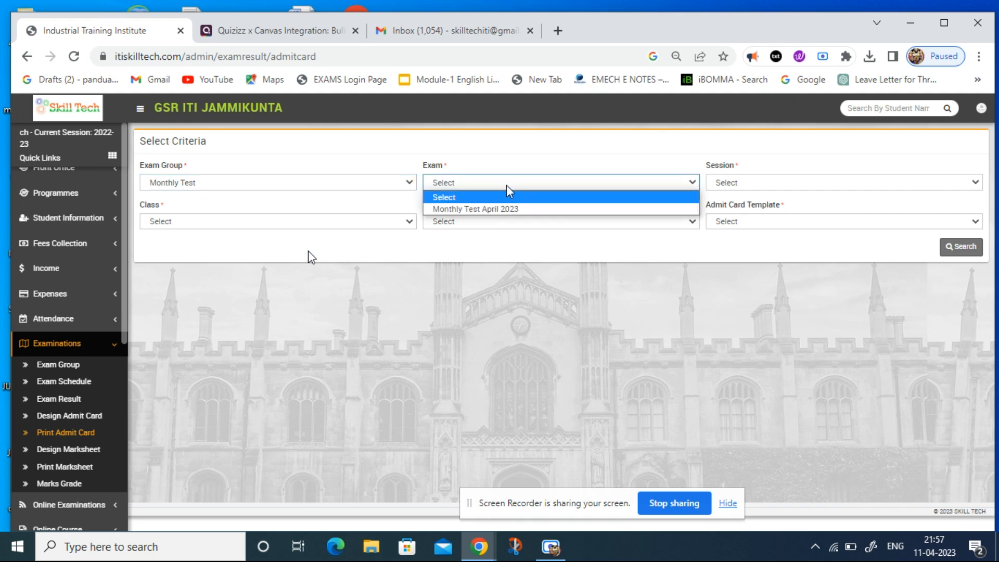
click(493, 213)
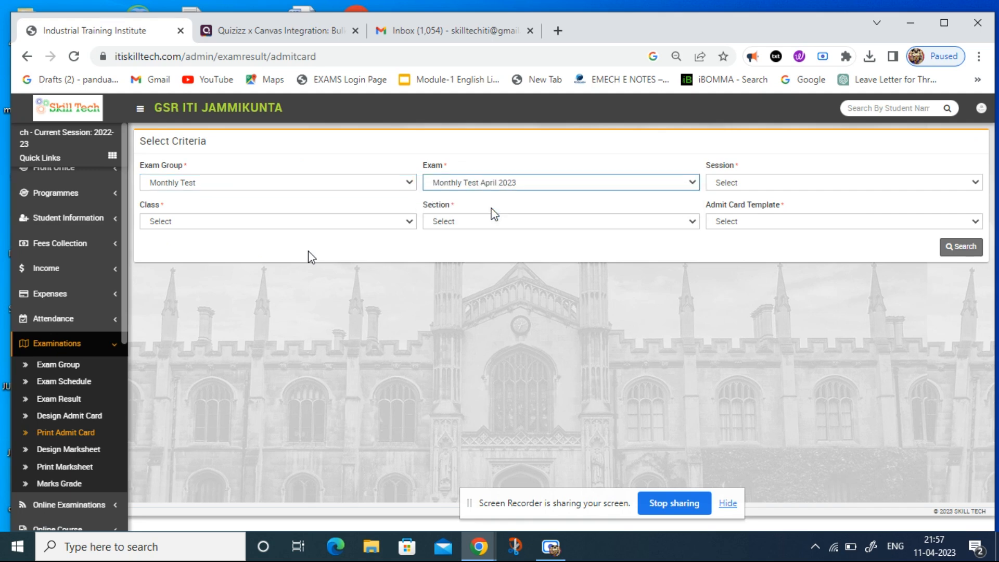
click(735, 185)
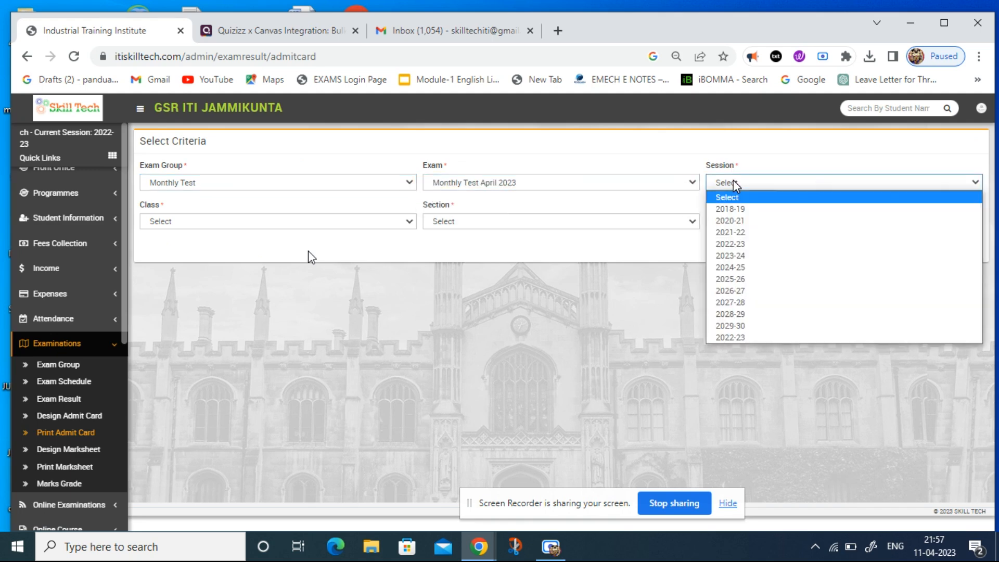
click(735, 245)
Search for class Electrician(NSQF)- 1st Year, section JUNIORS, with the Test Hallticket-2 admit card template.
click(394, 221)
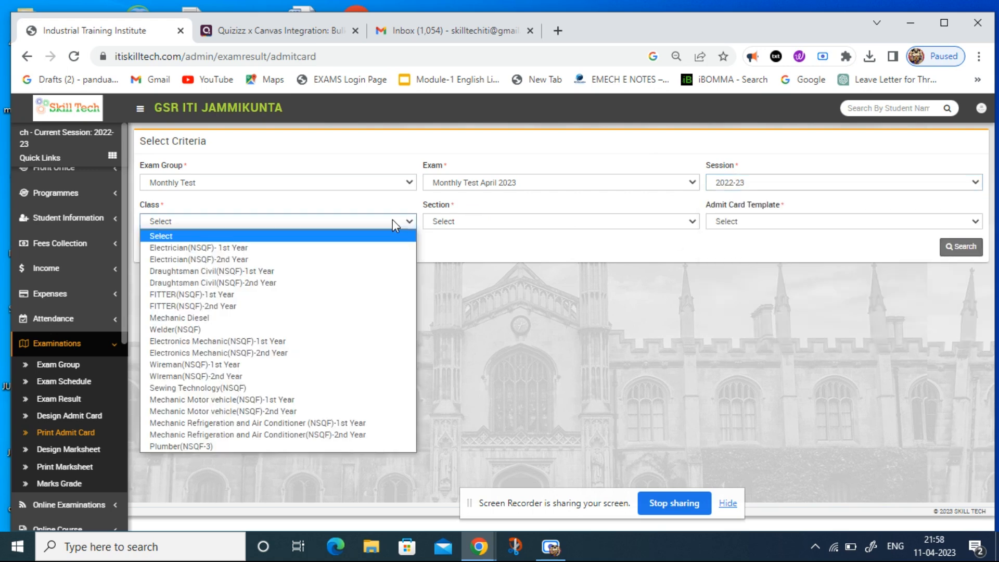
click(348, 249)
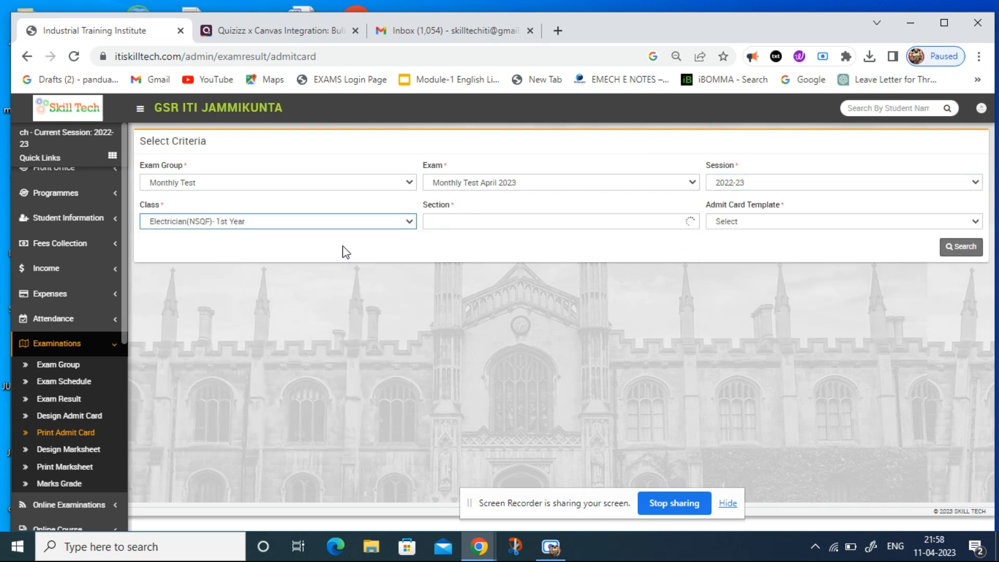
click(450, 221)
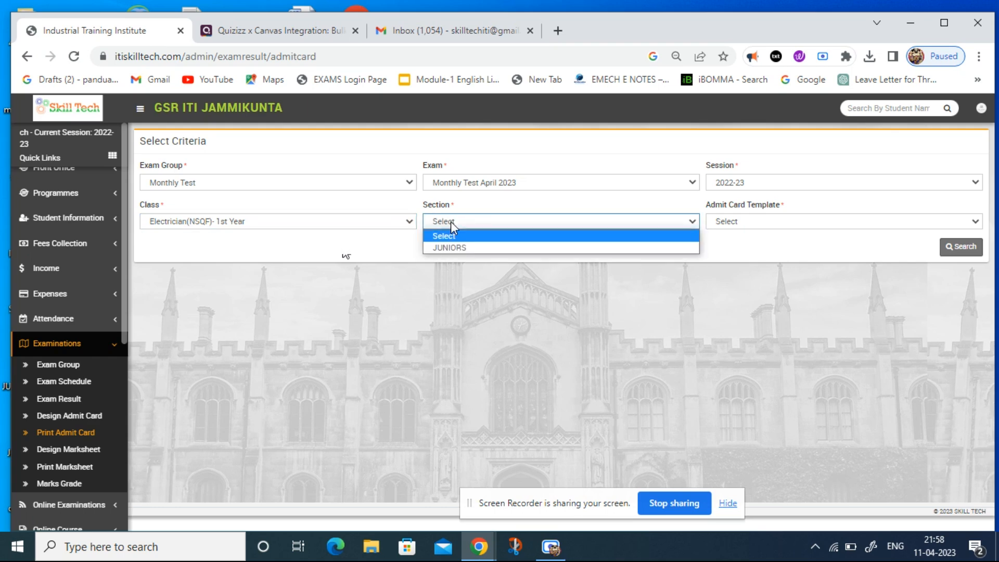
click(455, 250)
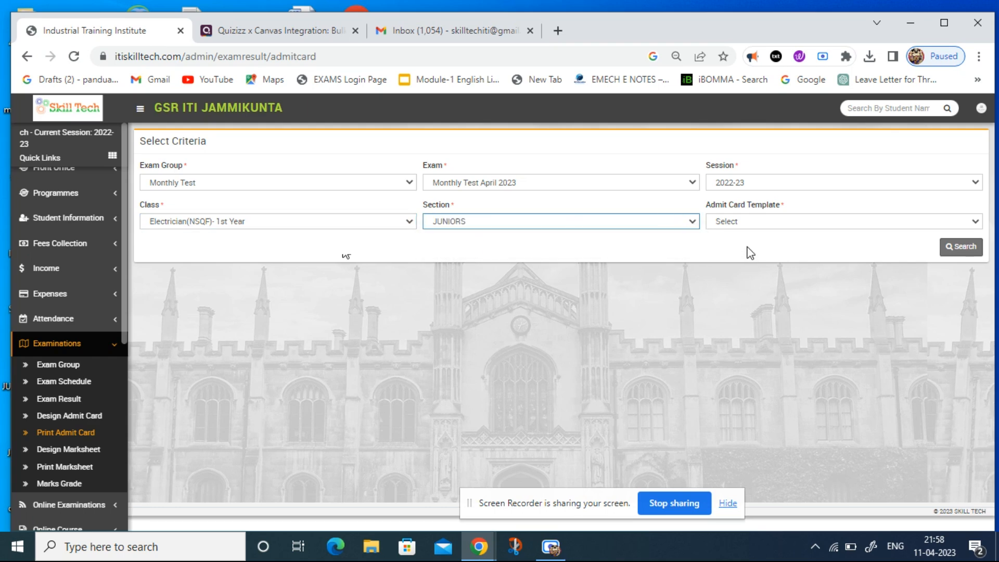
click(748, 218)
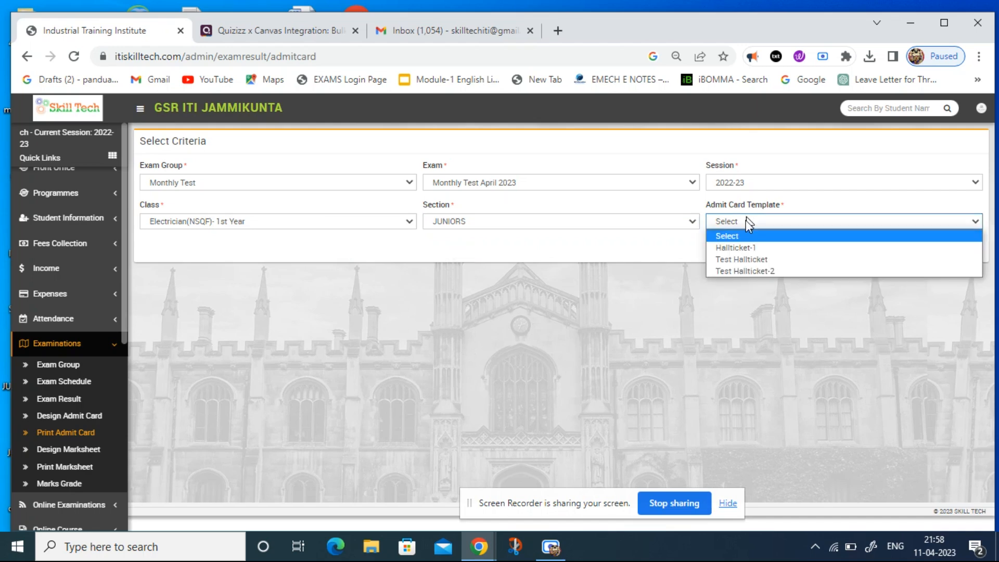
click(745, 271)
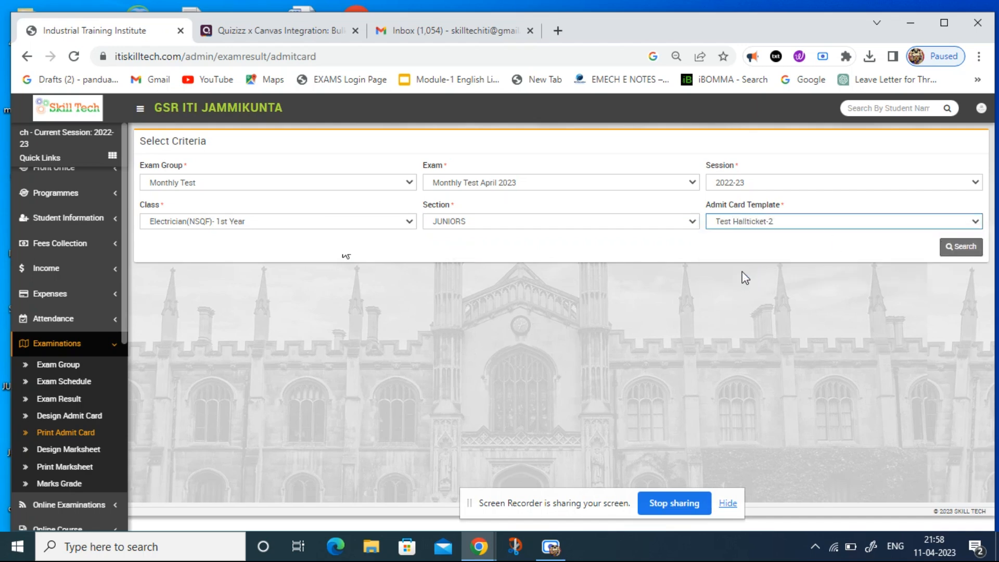
click(952, 253)
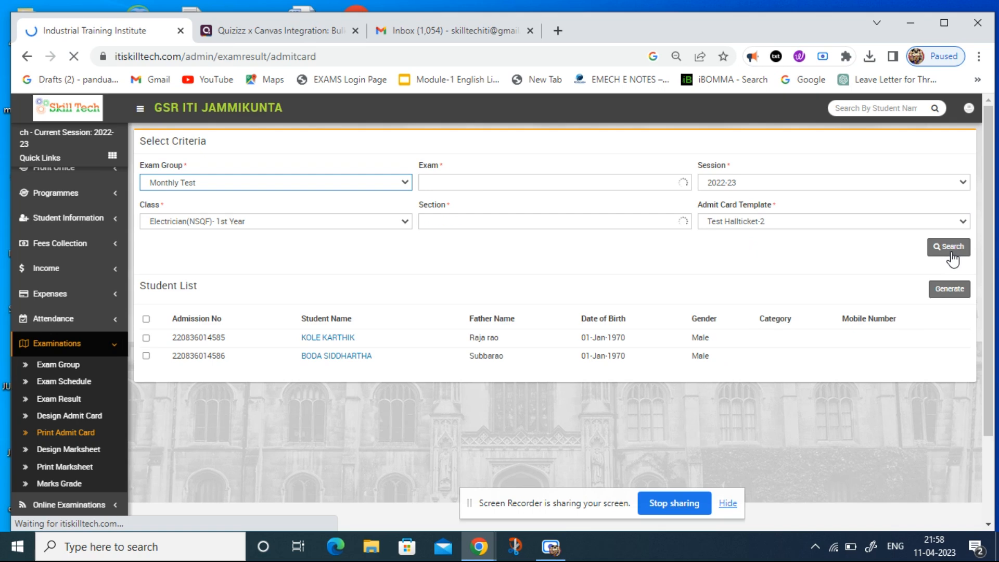
Generate admit cards for all listed students, review the pages in the print preview, and close it without saving.
click(147, 319)
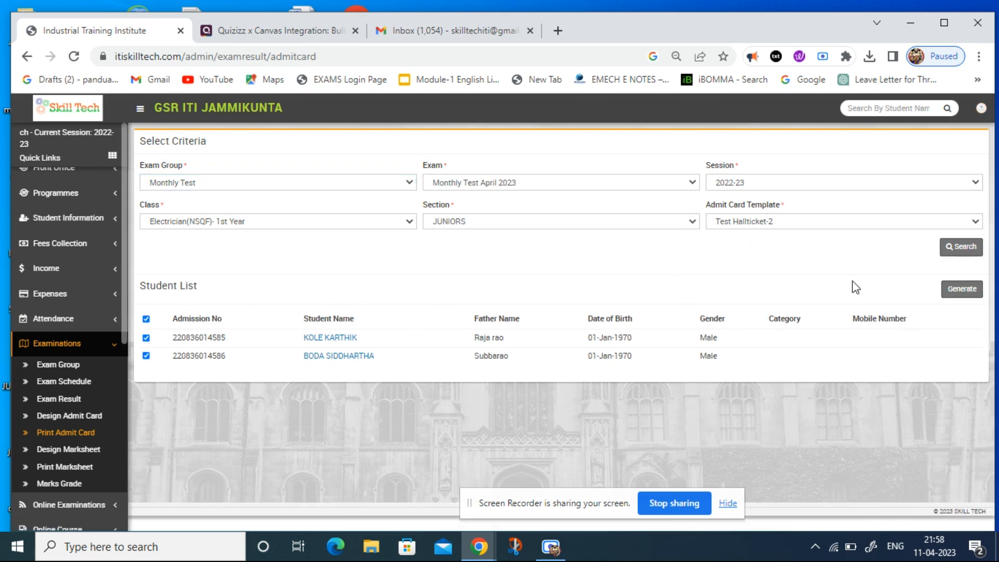
click(963, 292)
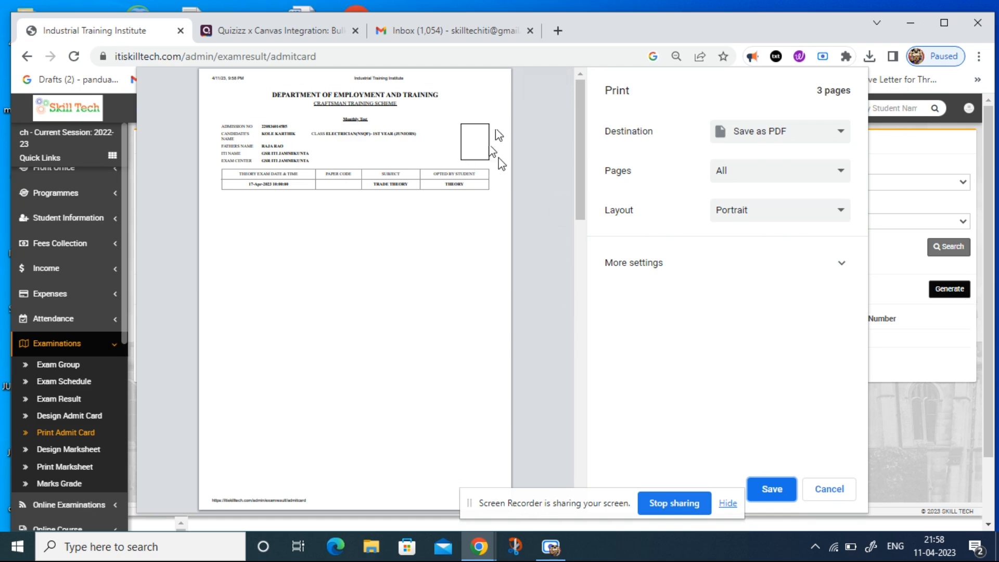
drag(583, 203, 572, 341)
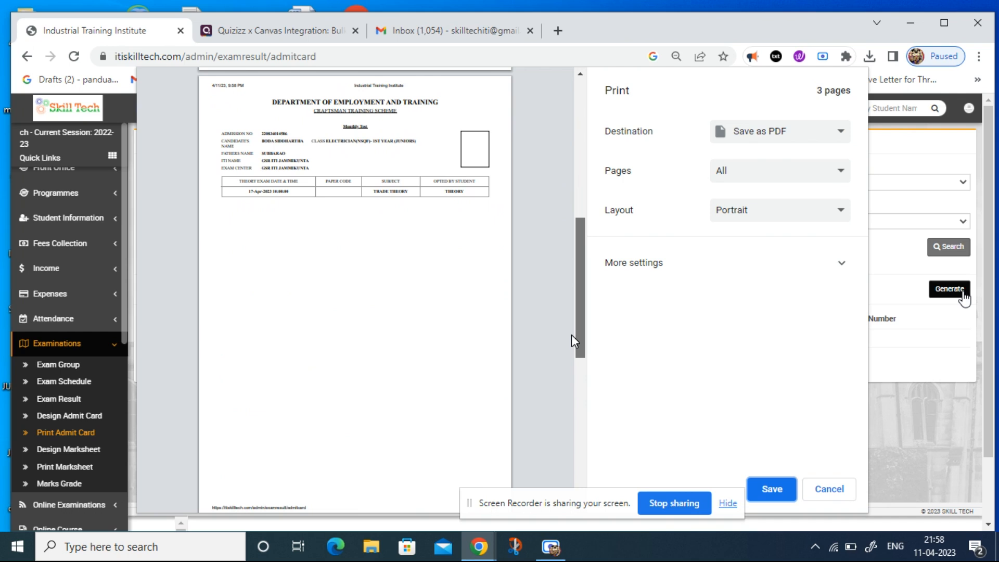
drag(572, 335, 581, 152)
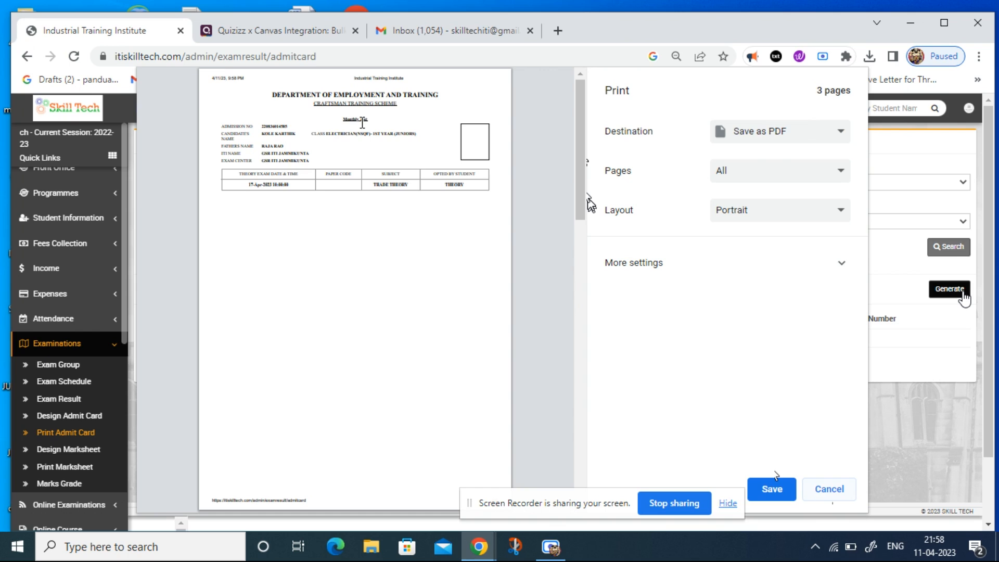
click(833, 492)
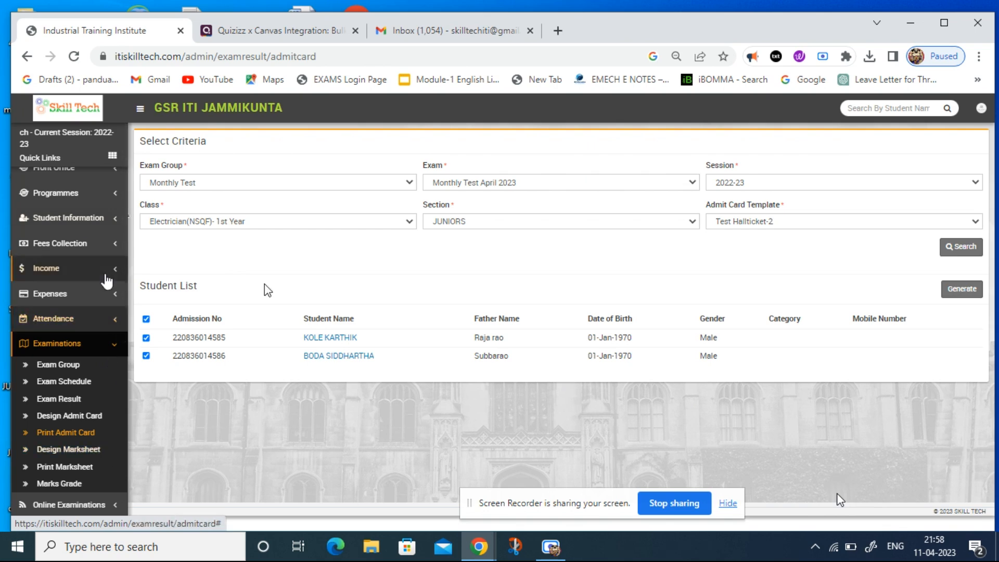
Search the trainee details for class Electrician(NSQF)- 1st Year, section JUNIORS.
click(93, 219)
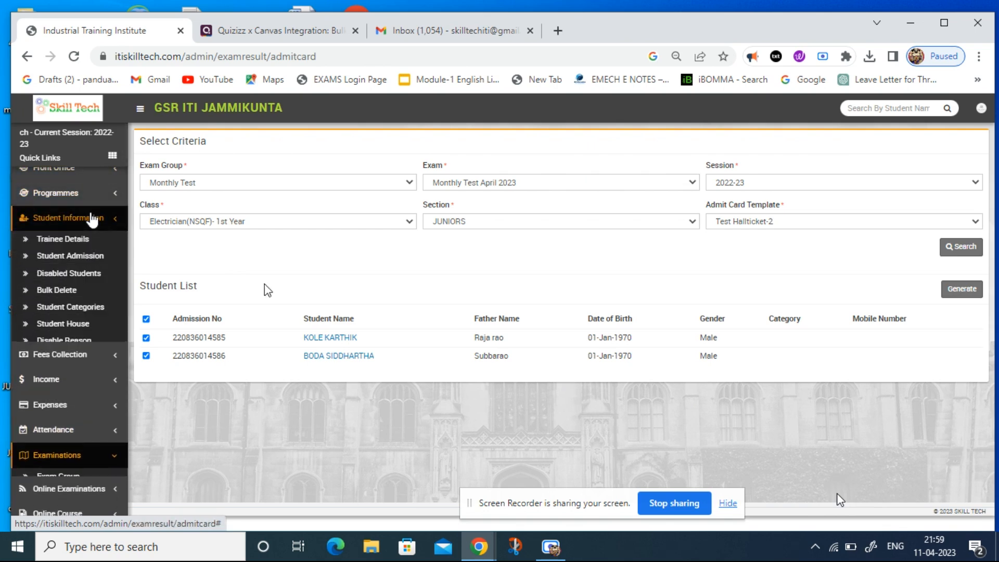
click(78, 241)
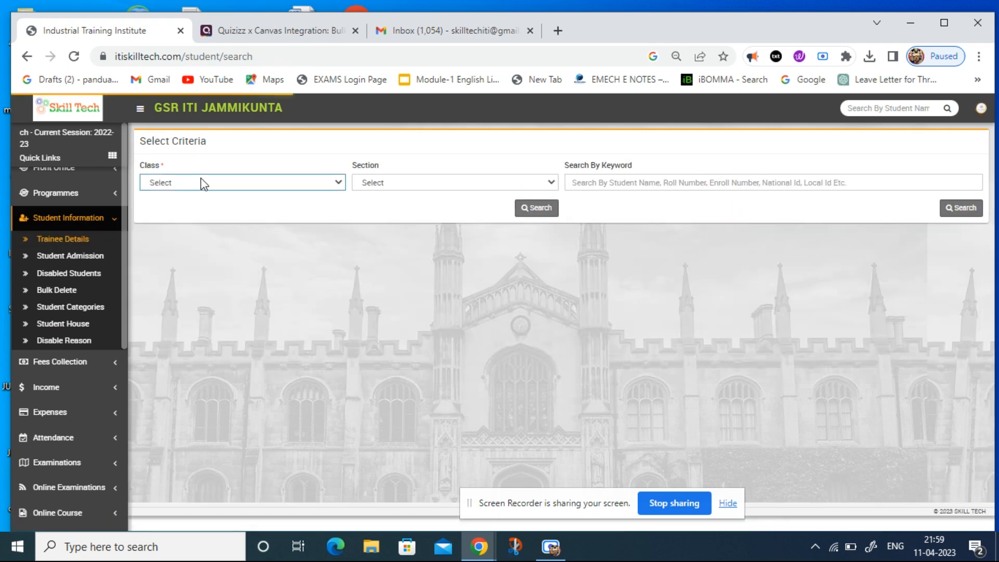
click(205, 186)
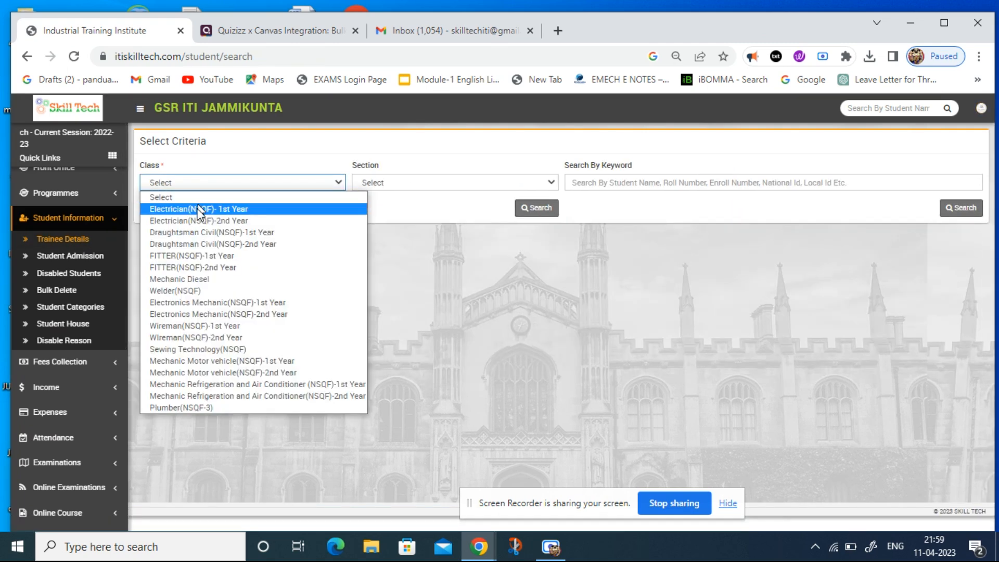
click(201, 210)
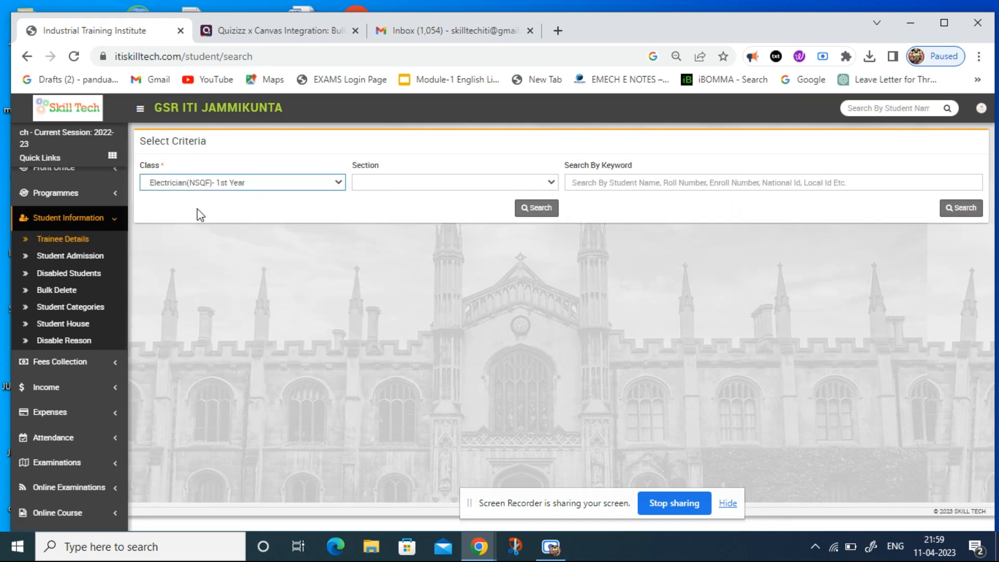
click(397, 184)
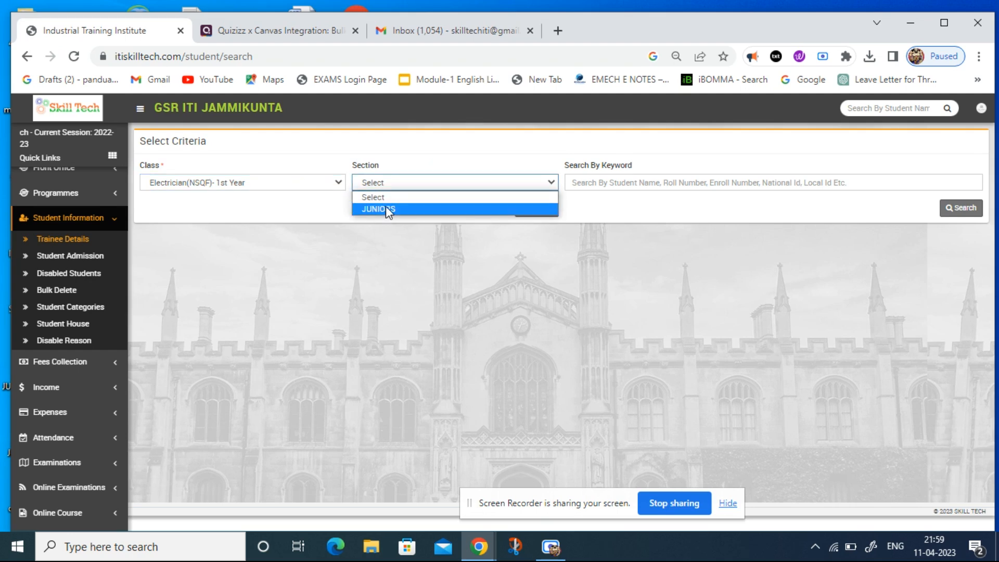
click(463, 209)
click(538, 220)
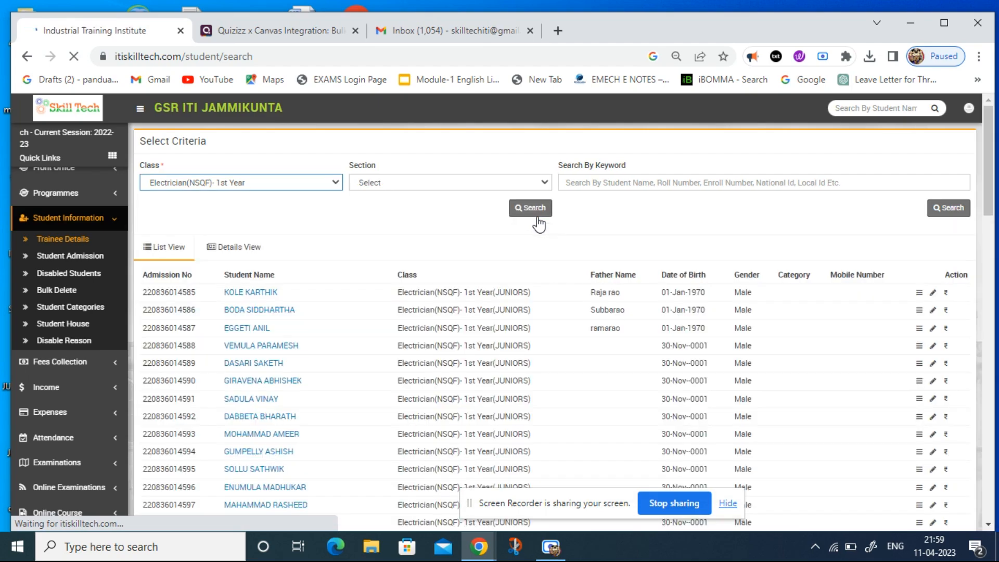
Show the trainees in Details View and open the third student's record for editing to review its photo, guardian and address fields.
click(233, 250)
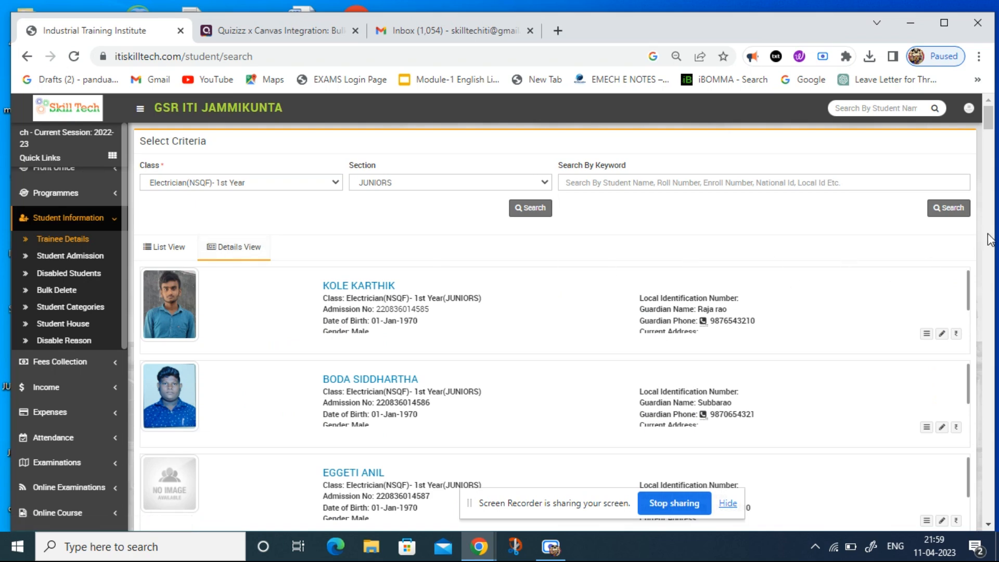
mouse_move(989, 128)
mouse_down()
mouse_move(989, 146)
mouse_move(991, 125)
mouse_up()
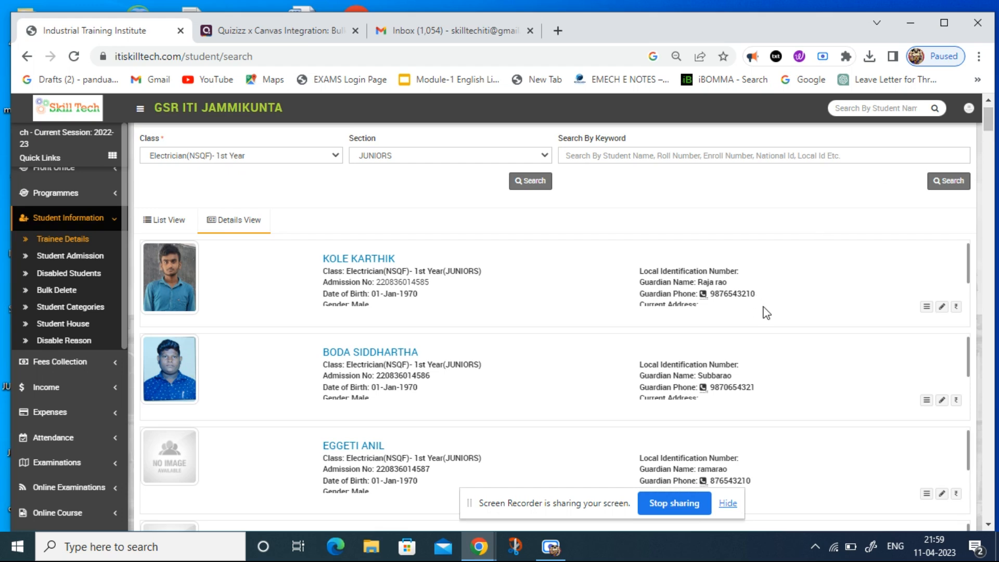
click(943, 494)
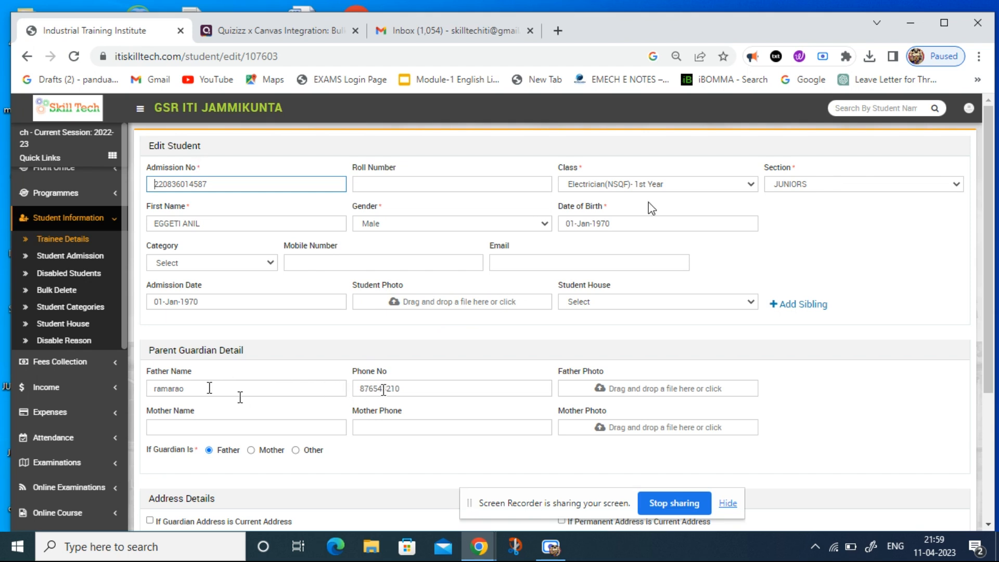
drag(152, 450, 168, 451)
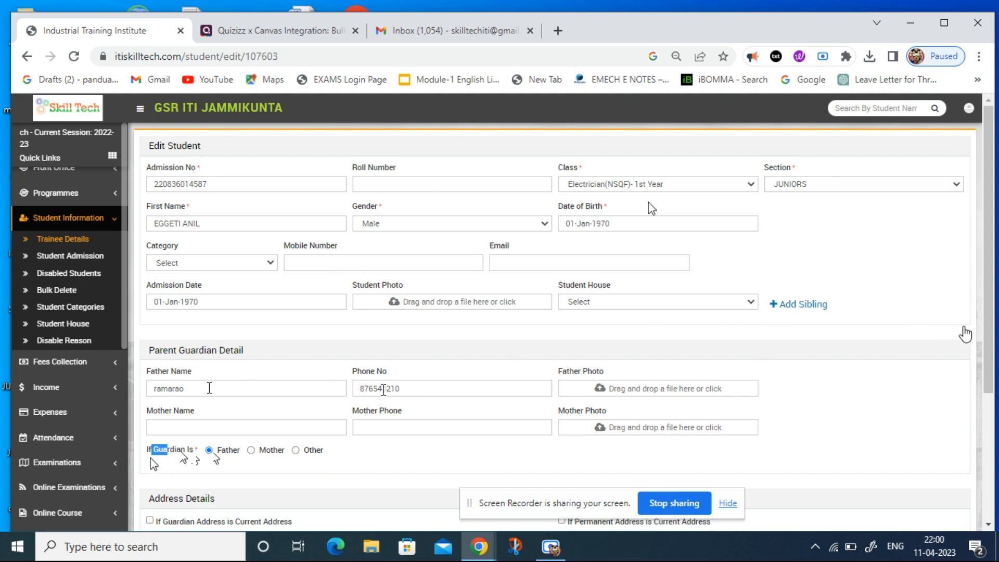
scroll(992, 328, down, 3)
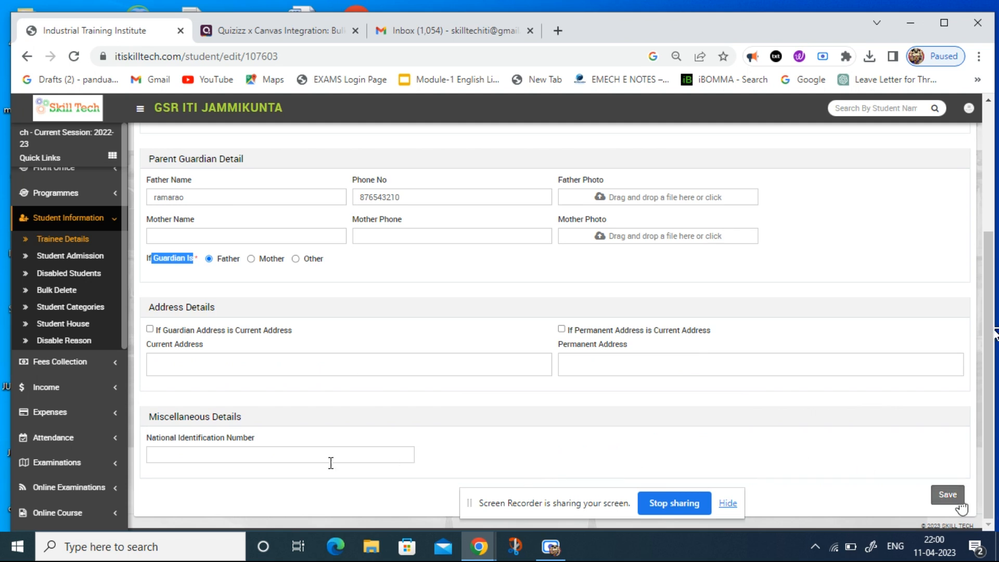
Expand the Examinations section.
click(89, 462)
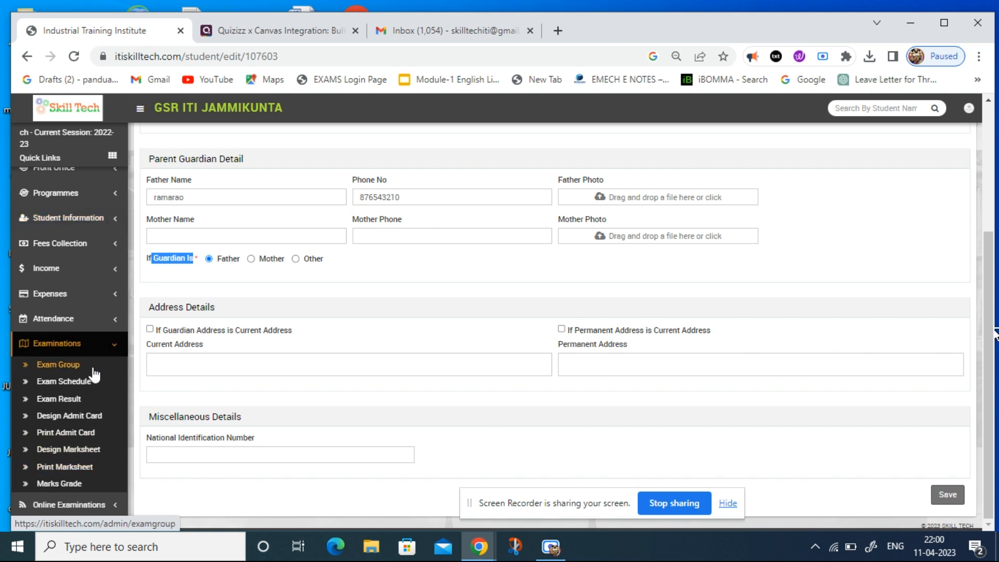